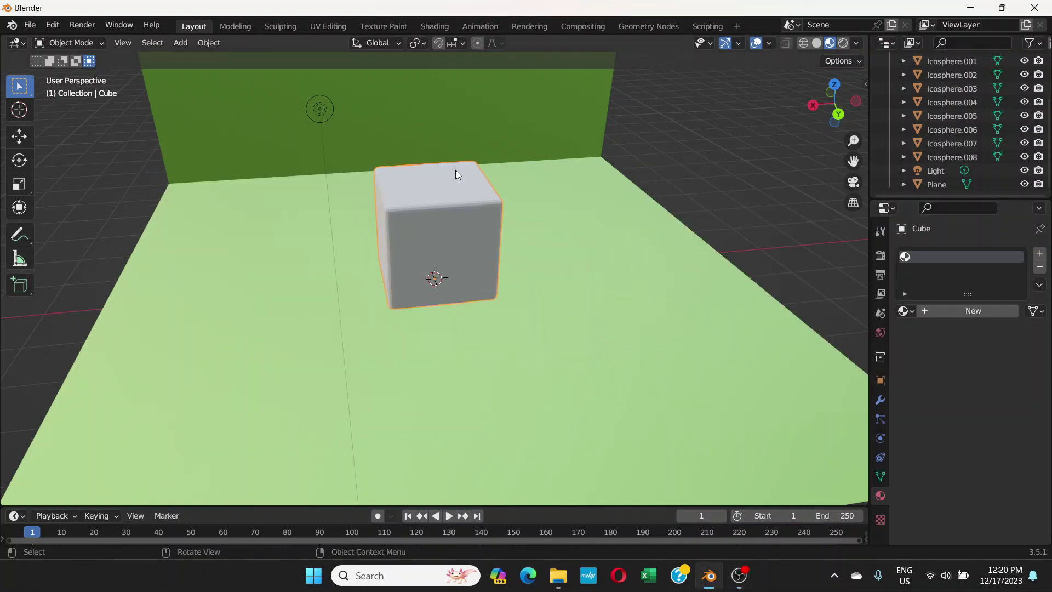
- Orbit and zoom the view so the green back wall sits behind the cube
middle_click_drag(395, 238, 436, 232)
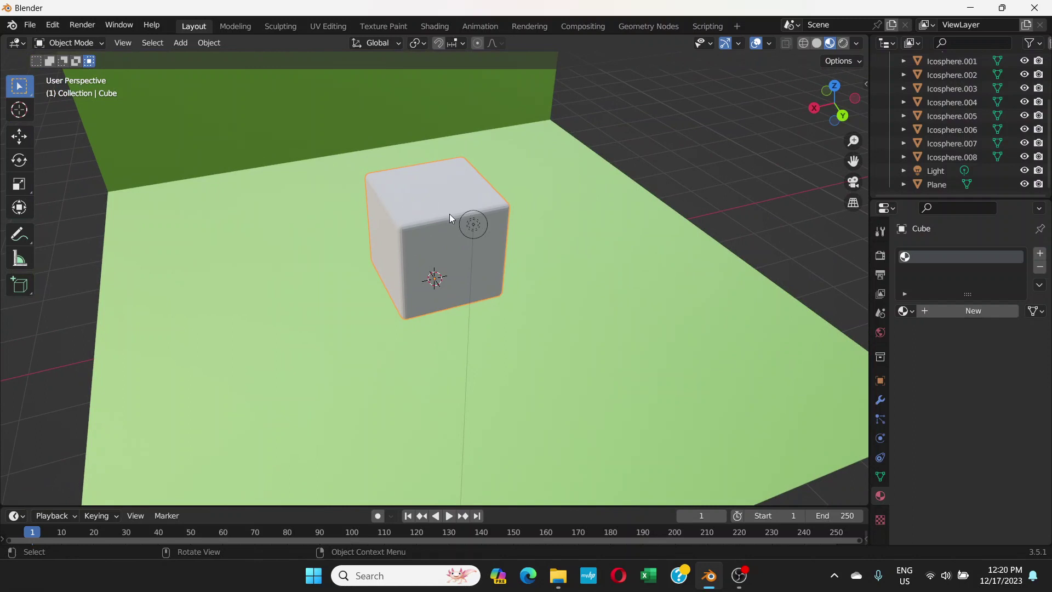
mouse_move(443, 225)
middle_mouse_down()
mouse_move(442, 213)
mouse_move(433, 215)
middle_mouse_up()
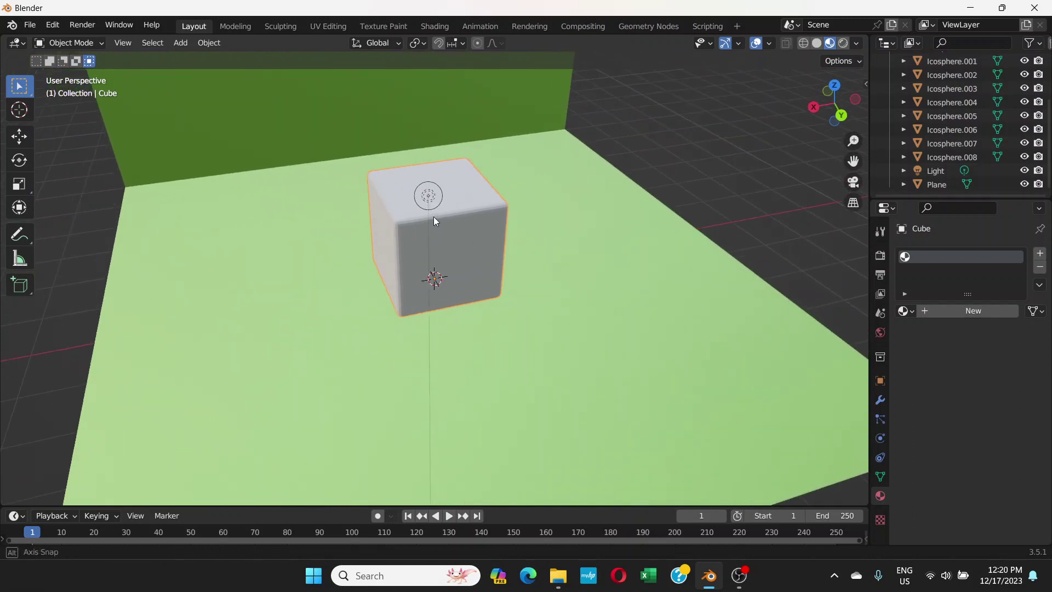
scroll(996, 137, "up", 2)
scroll(996, 137, "up", 3)
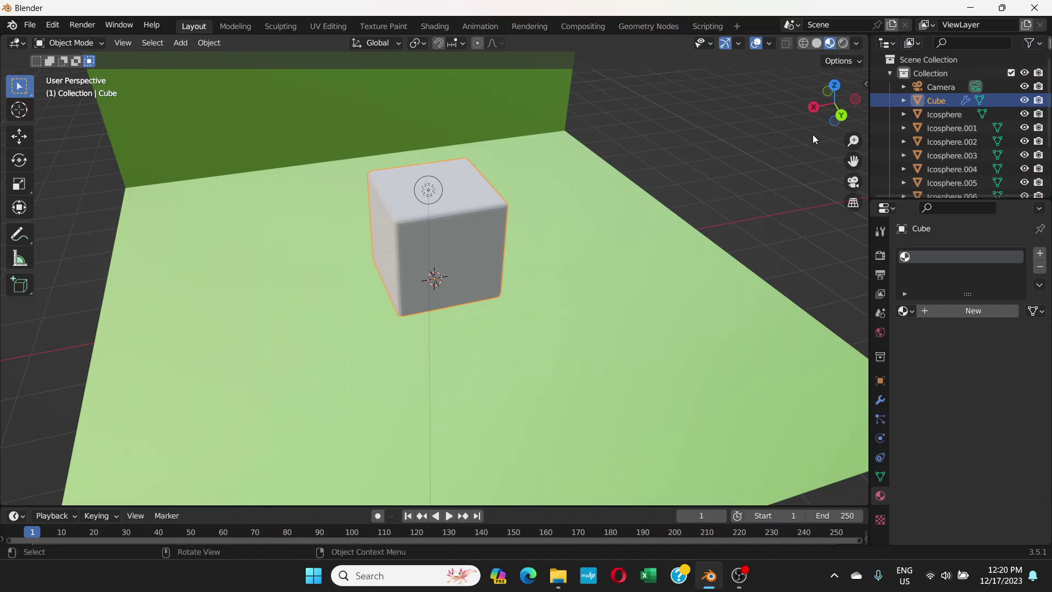
middle_click_drag(481, 225, 409, 199)
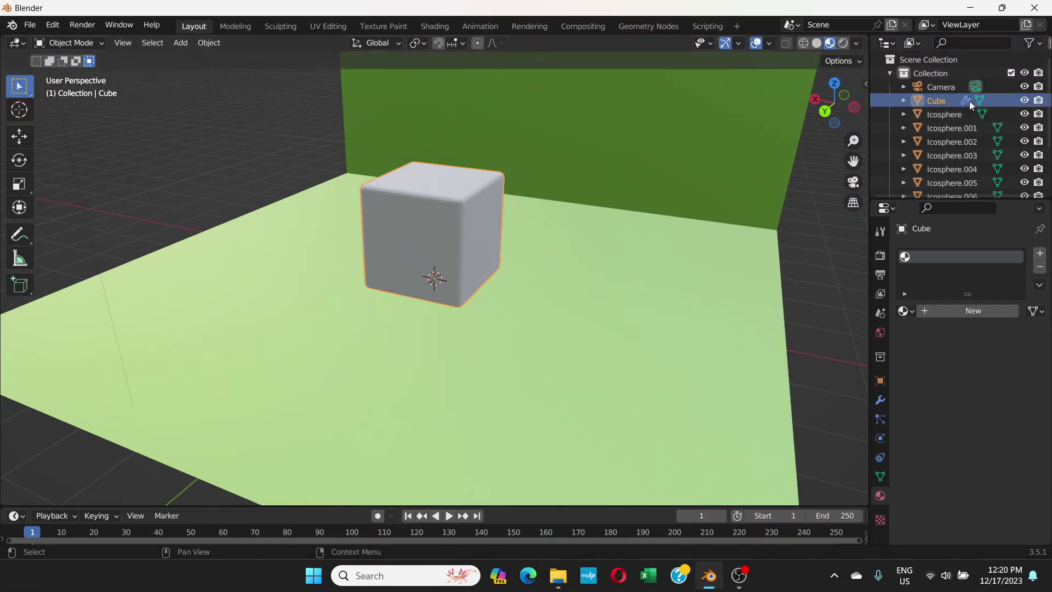
- Temporarily hide the cube to inspect the icosphere cluster inside, then make it visible again
left_click(1024, 100)
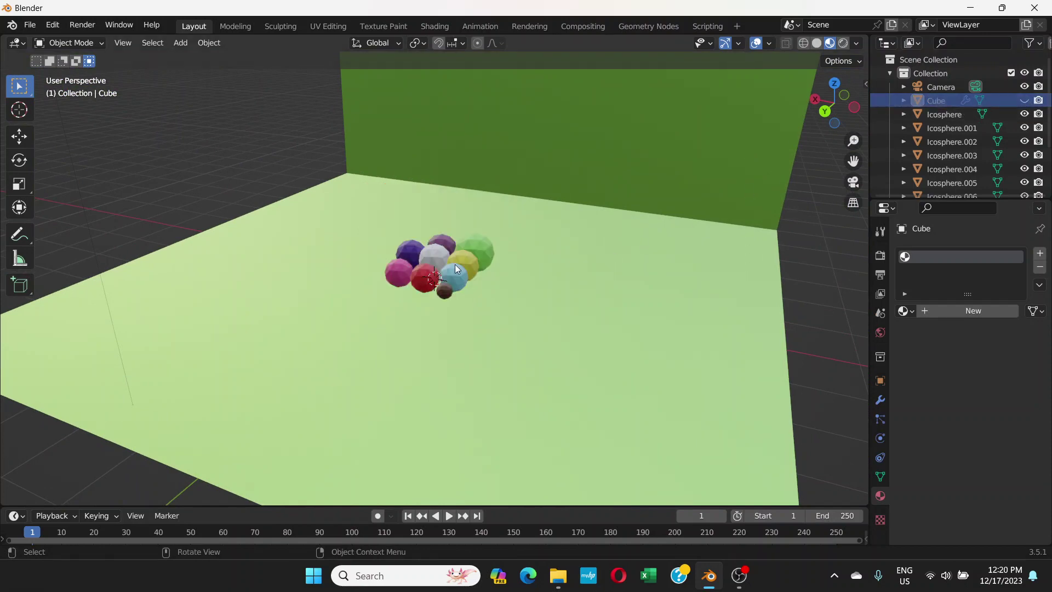
scroll(455, 265, "up", 5)
middle_click_drag(449, 255, 422, 259)
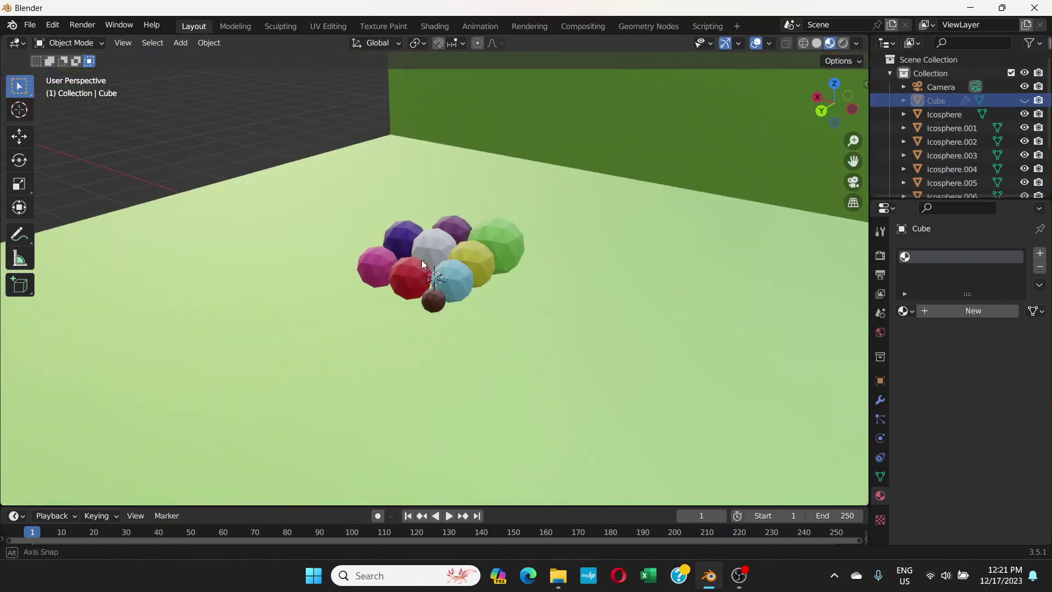
left_click(1024, 100)
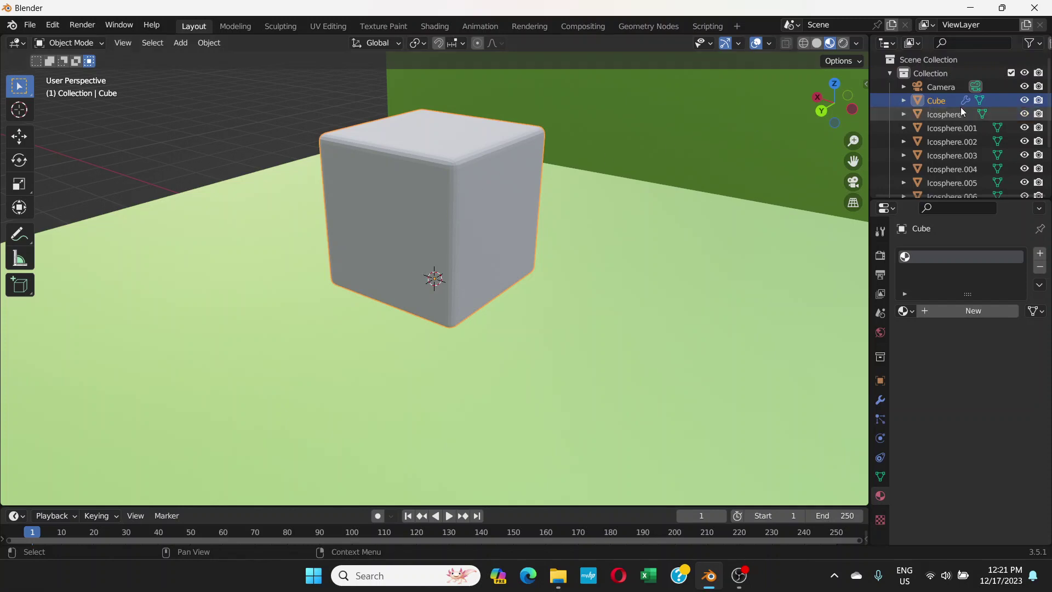
left_click(1024, 100)
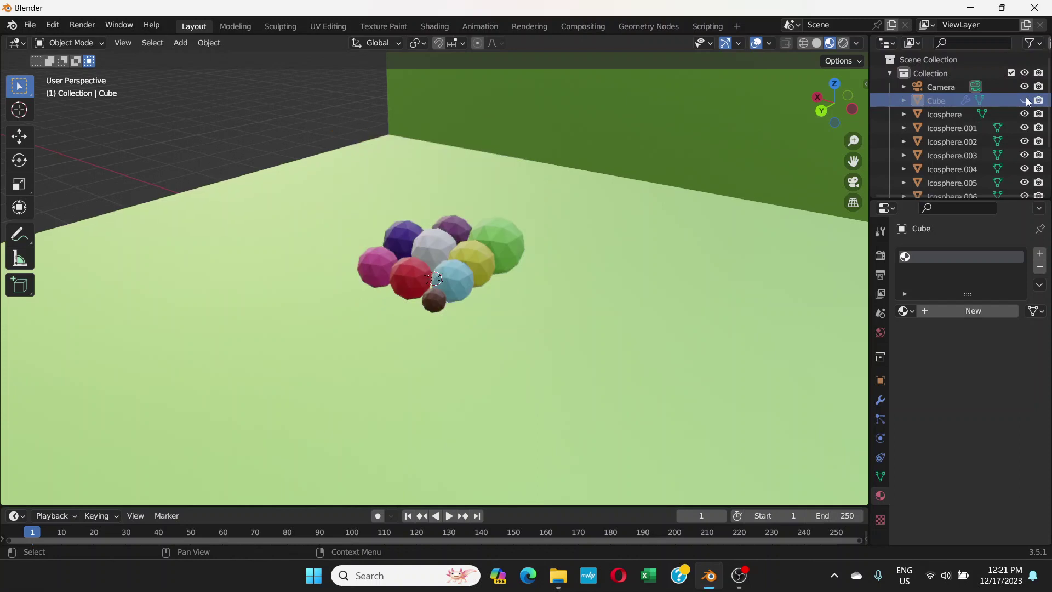
left_click(1024, 100)
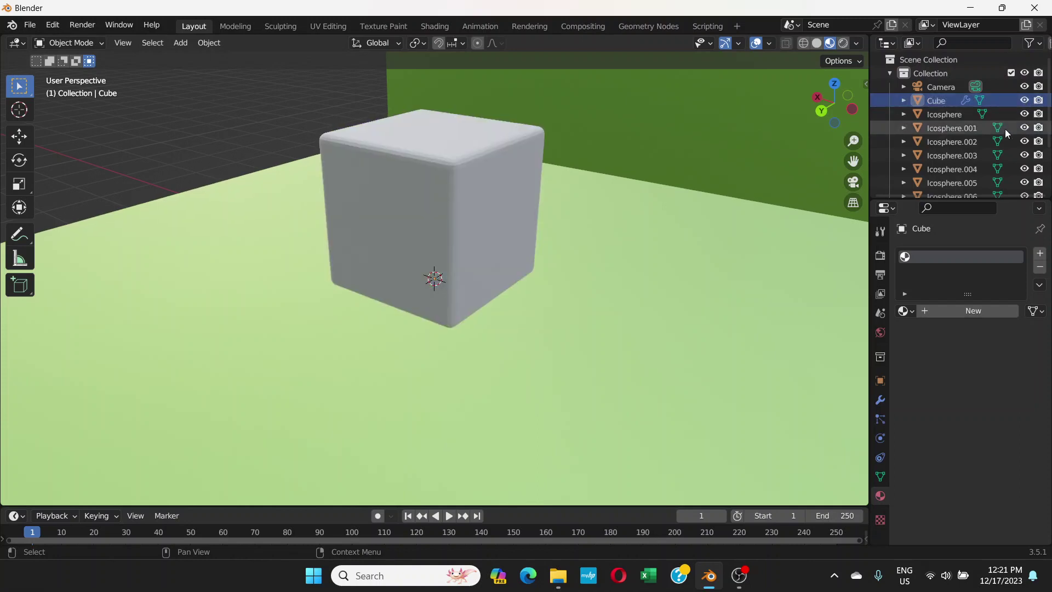
- Select the cube and compare Solid and Material Preview shading from a near-front view
left_click(475, 183)
middle_click_drag(535, 200, 592, 199)
middle_click_drag(623, 264, 646, 261)
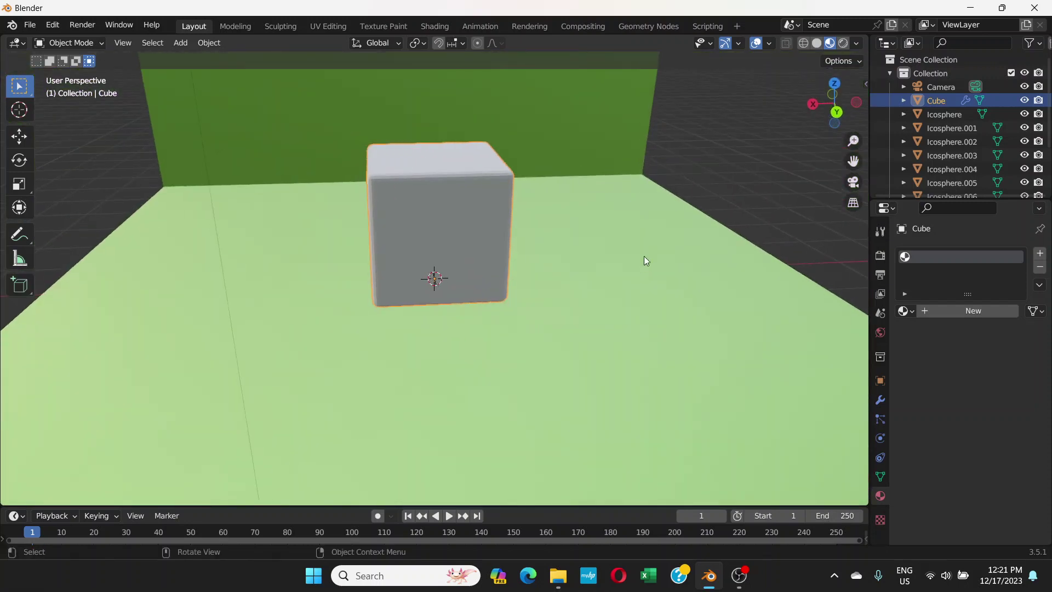
left_click(817, 44)
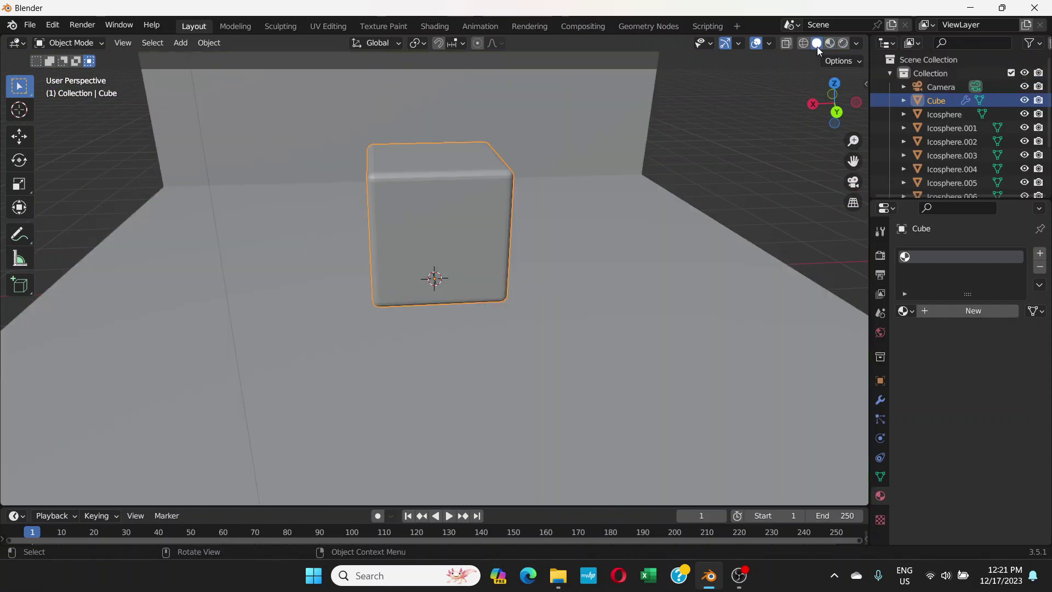
mouse_move(491, 240)
middle_mouse_down()
mouse_move(538, 202)
mouse_move(576, 237)
mouse_move(481, 225)
middle_mouse_up()
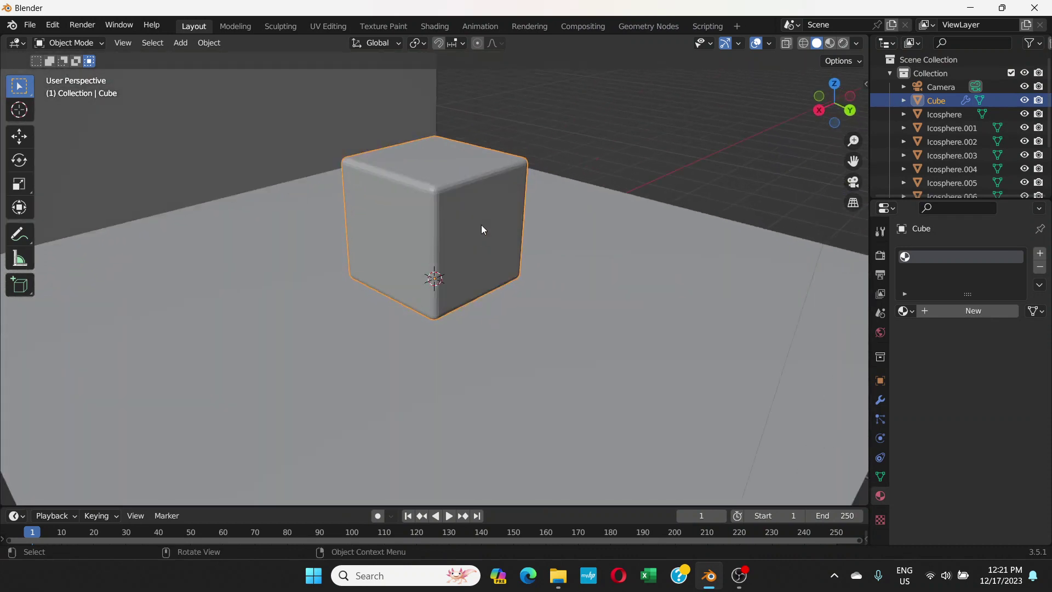
left_click(830, 44)
middle_click_drag(644, 285, 488, 290)
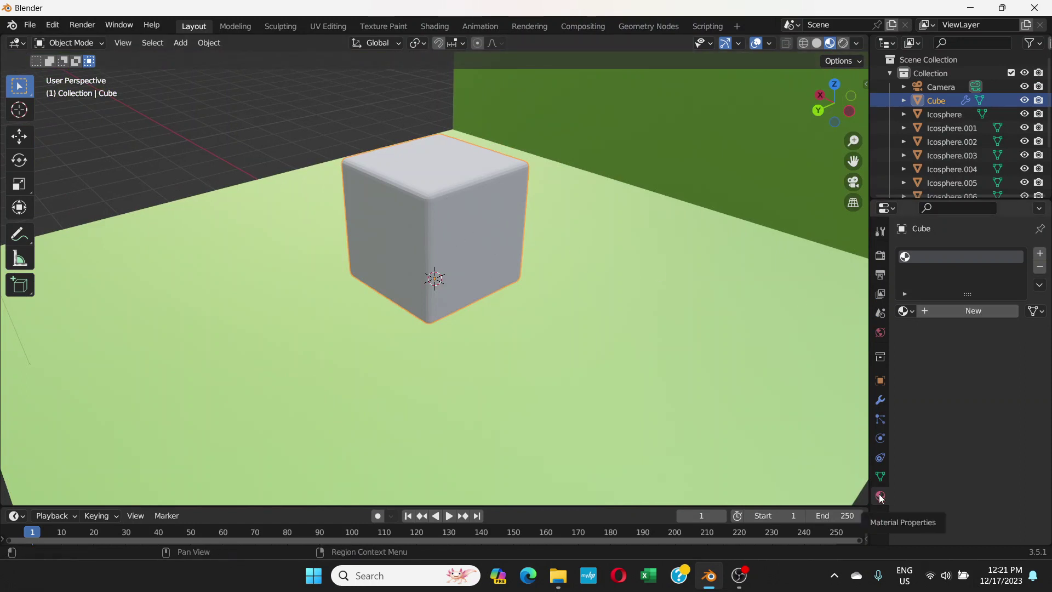
- Give the cube a new material, Material.010, with Roughness set to 0
left_click(951, 311)
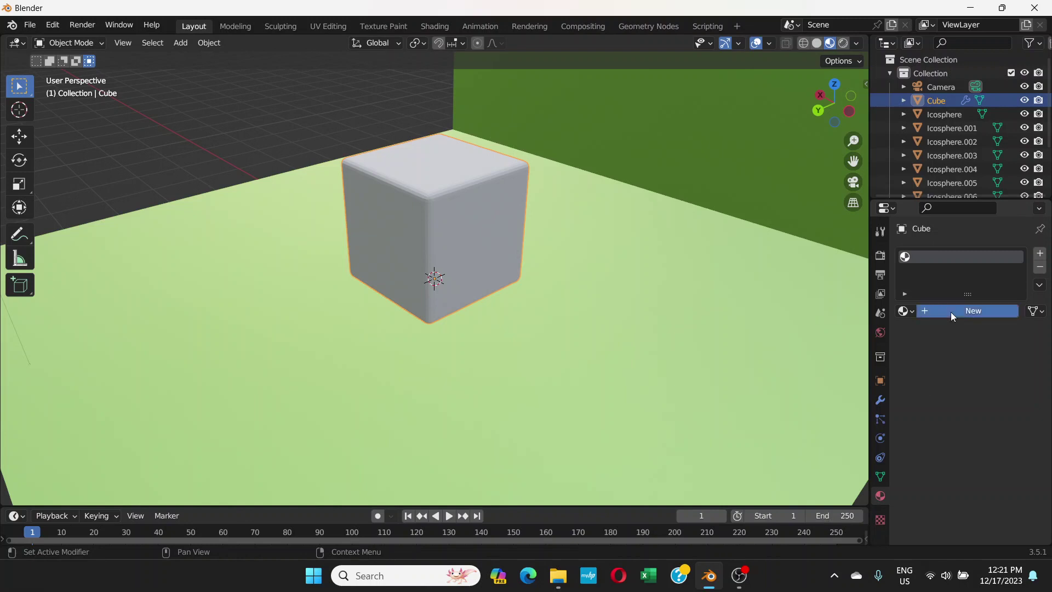
scroll(942, 455, "down", 1)
scroll(943, 457, "down", 1)
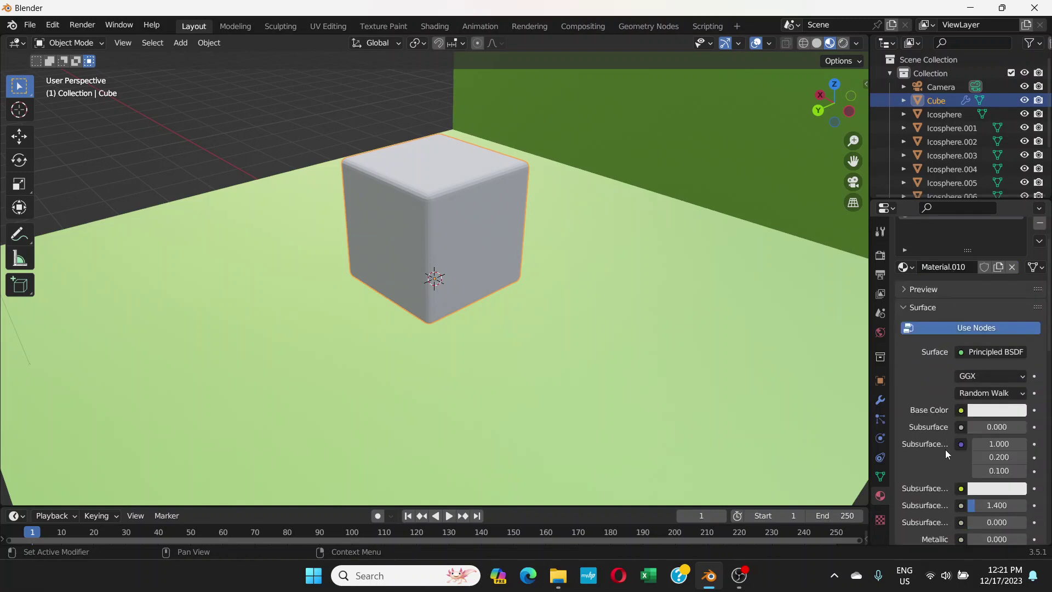
scroll(959, 378, "down", 6)
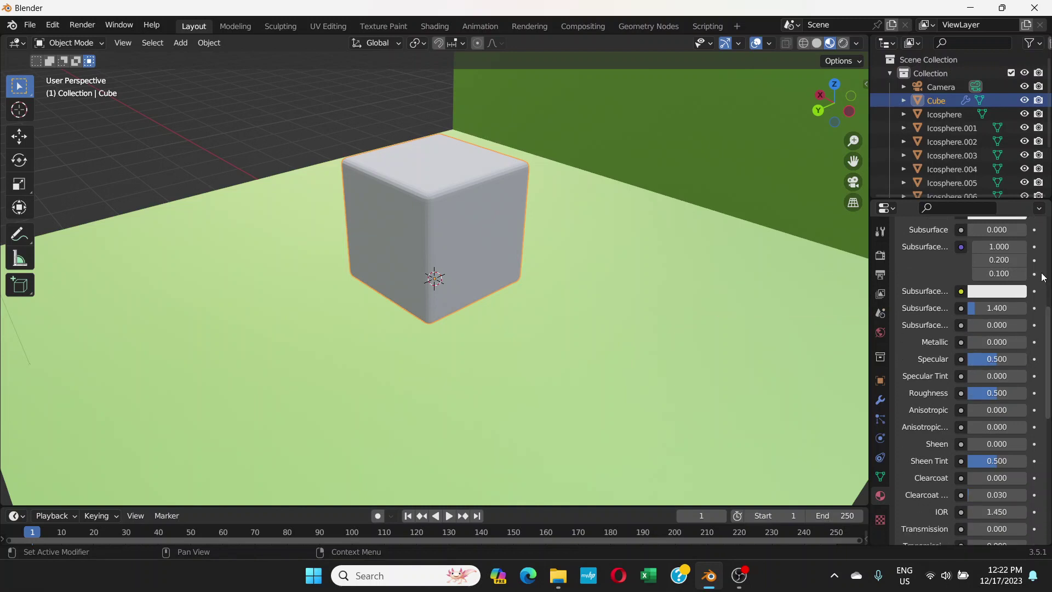
scroll(1049, 296, "up", 2)
scroll(1048, 296, "up", 5)
scroll(1048, 296, "down", 12)
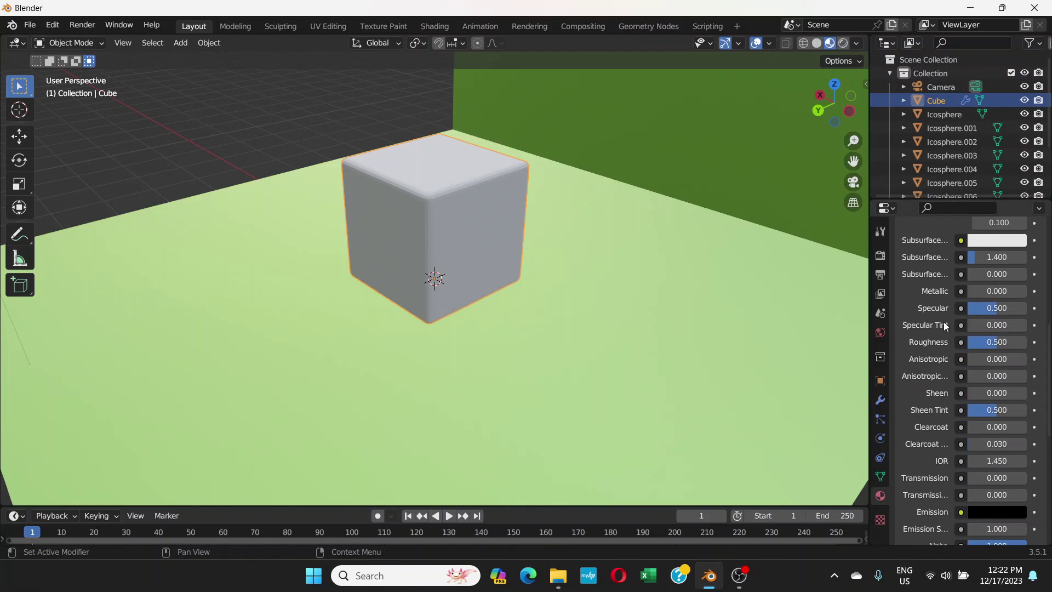
scroll(1048, 340, "down", 1)
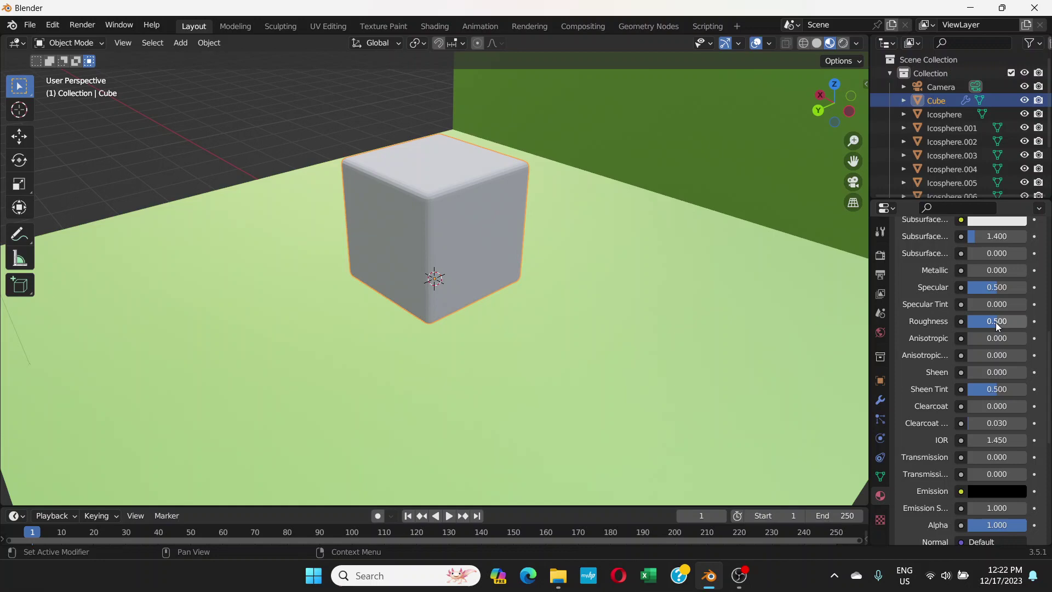
left_click_drag(995, 323, 966, 322)
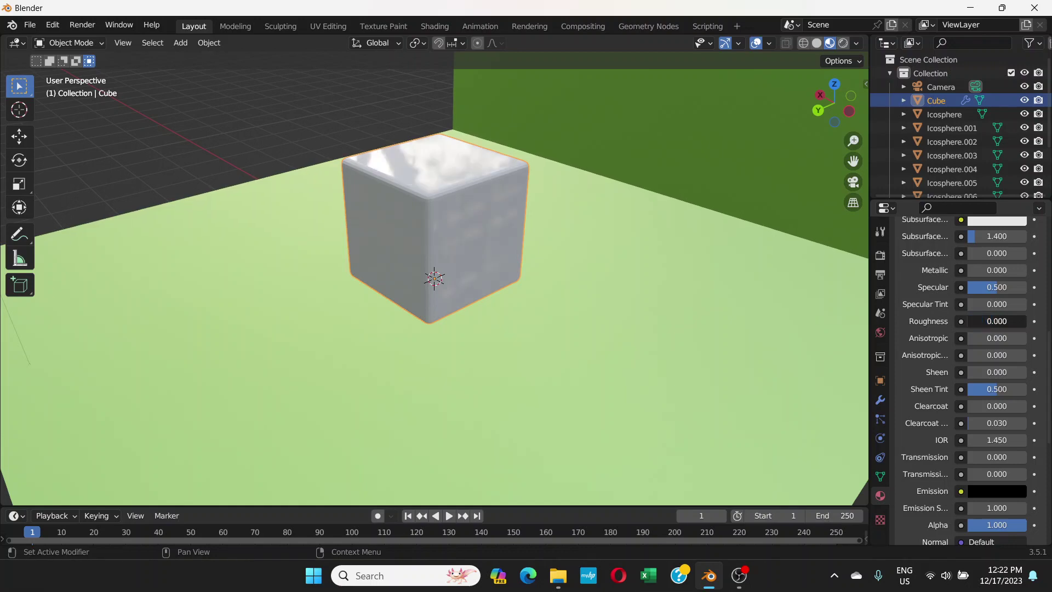
- Orbit the view to inspect the cube's glossy reflections
middle_click_drag(477, 279, 553, 231)
middle_click_drag(448, 203, 478, 206)
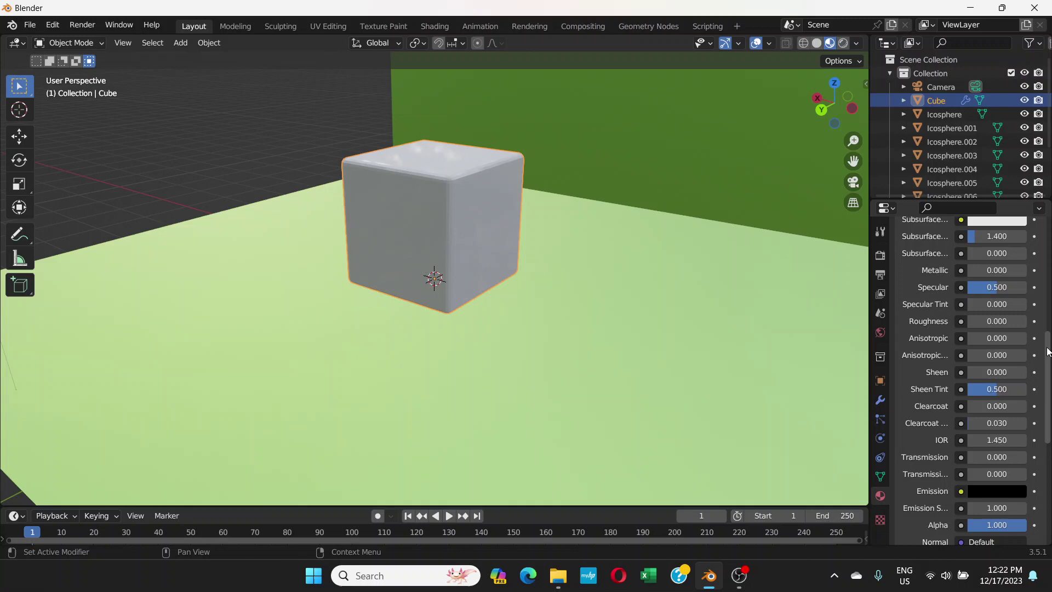
left_click_drag(1047, 350, 1048, 389)
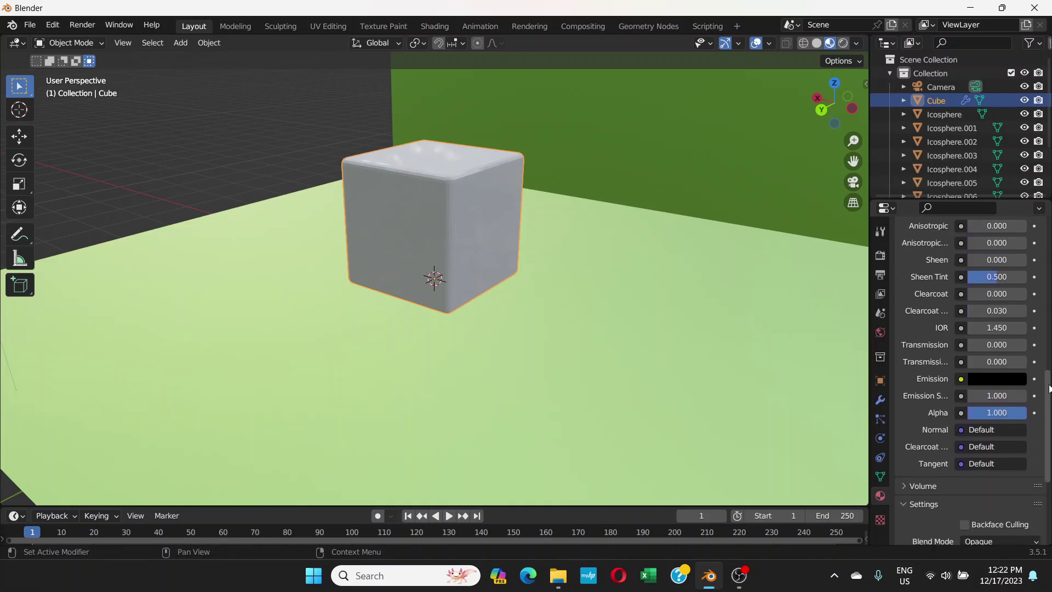
- Raise the material's Transmission to 1.000 and orbit to view the glass cube against the green wall
left_click(973, 348)
left_click_drag(973, 349, 1028, 349)
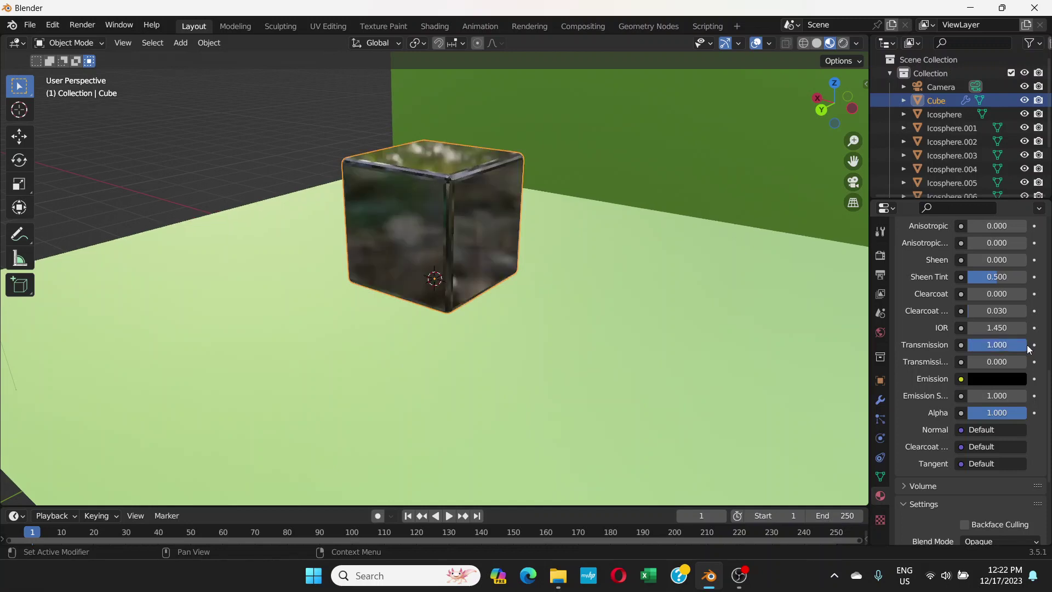
left_click(609, 284)
middle_click_drag(609, 282, 678, 314)
middle_click_drag(579, 290, 450, 222)
left_click(449, 223)
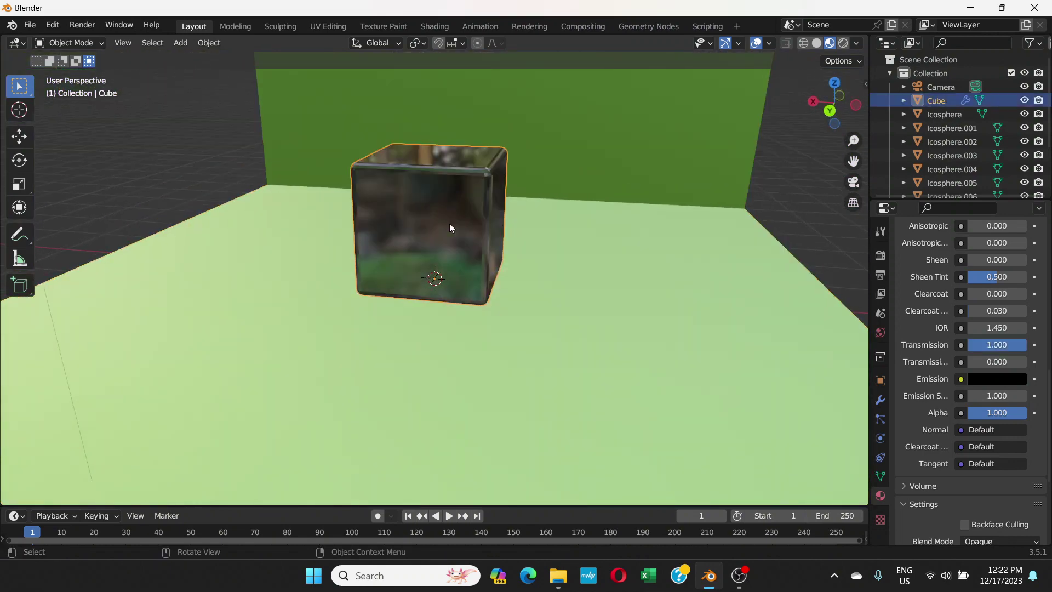
middle_click_drag(561, 268, 664, 248)
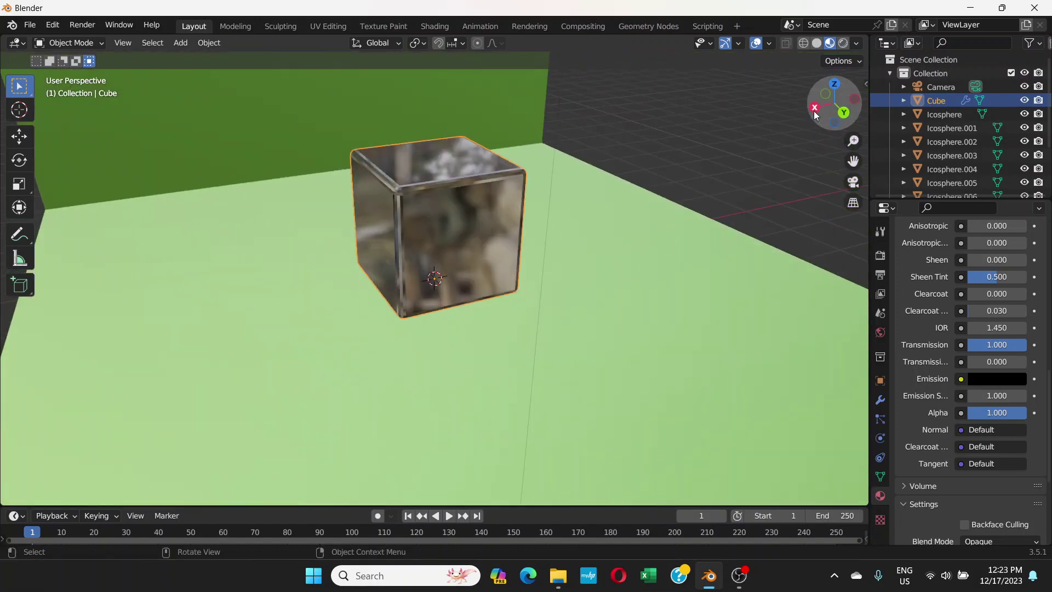
- Turn on Screen Space Reflections in the Eevee render settings and review its options
left_click(879, 256)
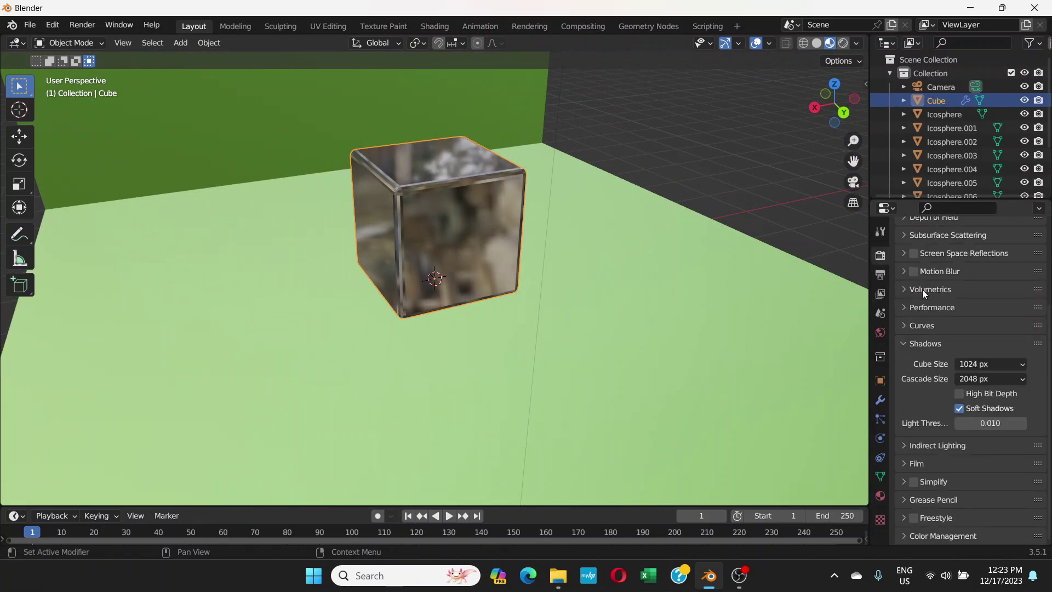
scroll(922, 290, "up", 5)
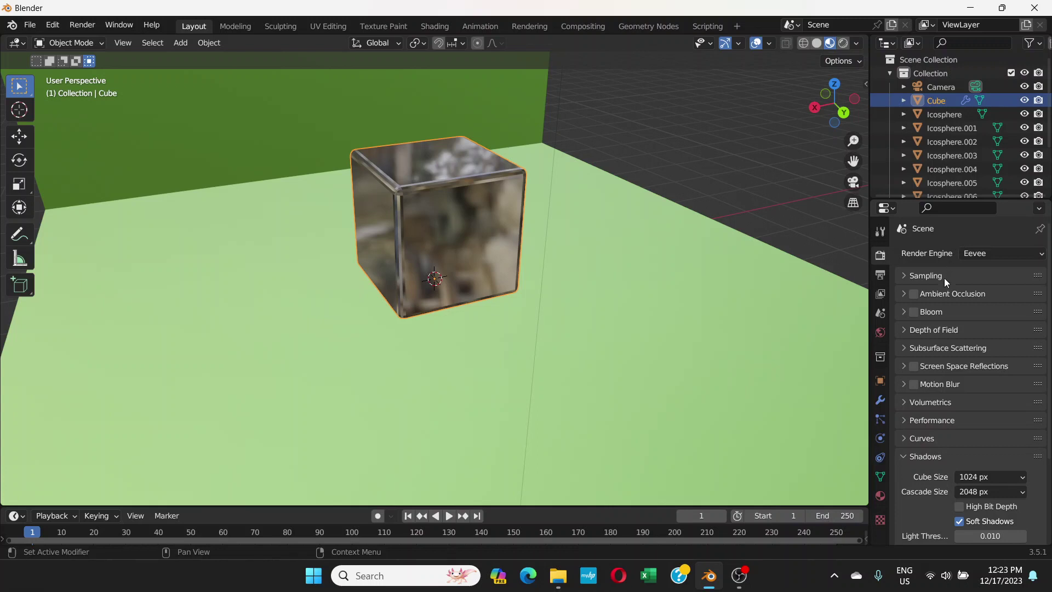
left_click(914, 366)
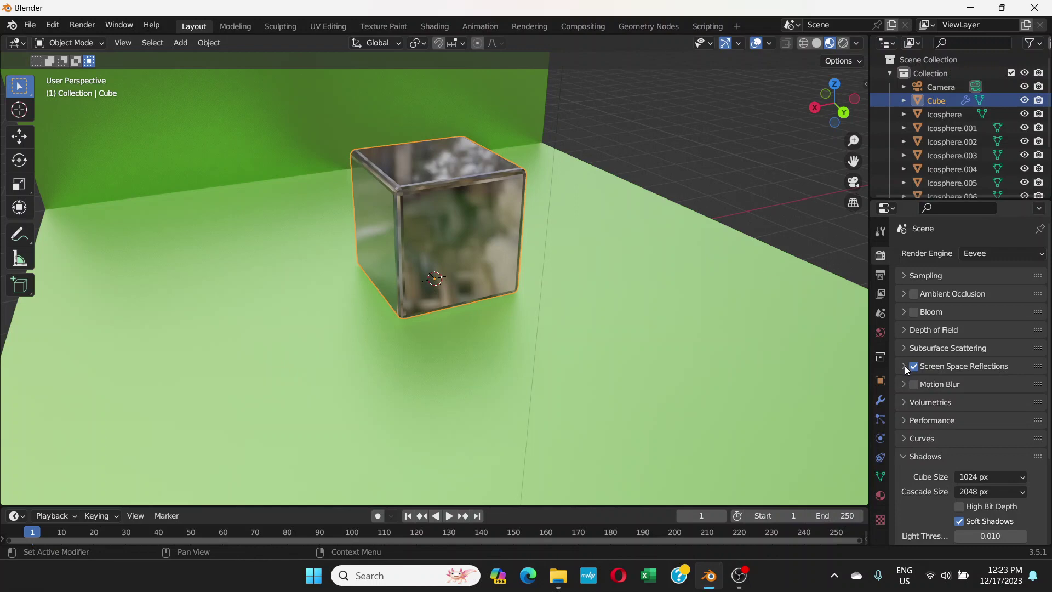
left_click(904, 366)
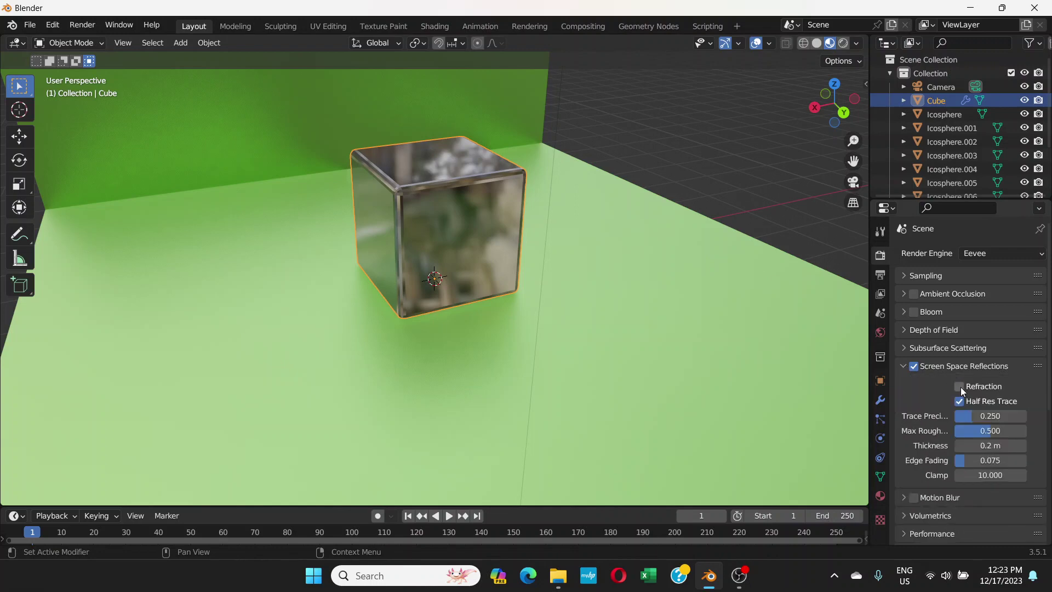
left_click(897, 367)
scroll(962, 331, "down", 1)
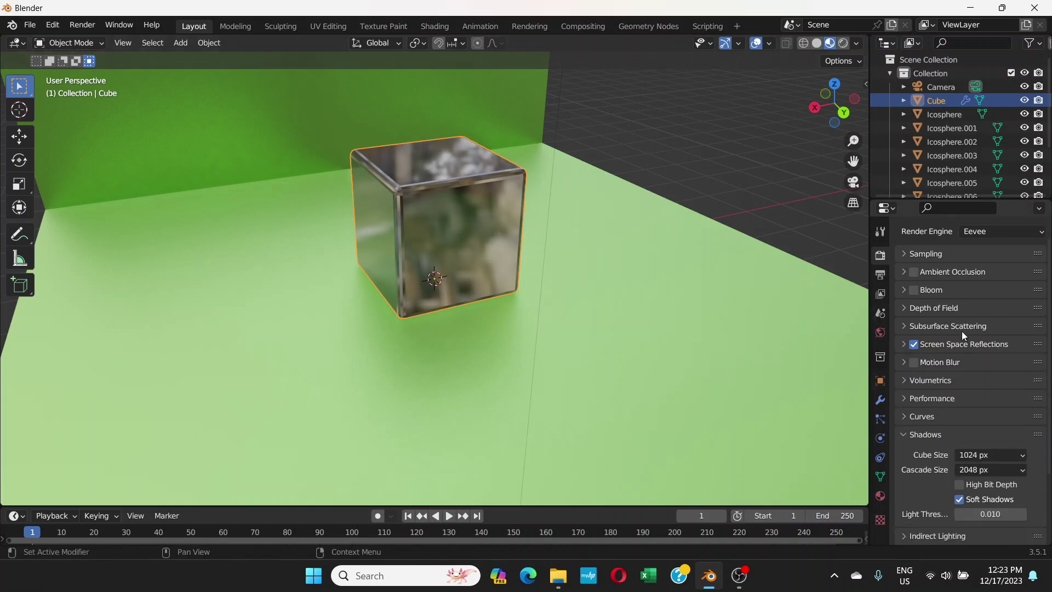
scroll(962, 332, "down", 2)
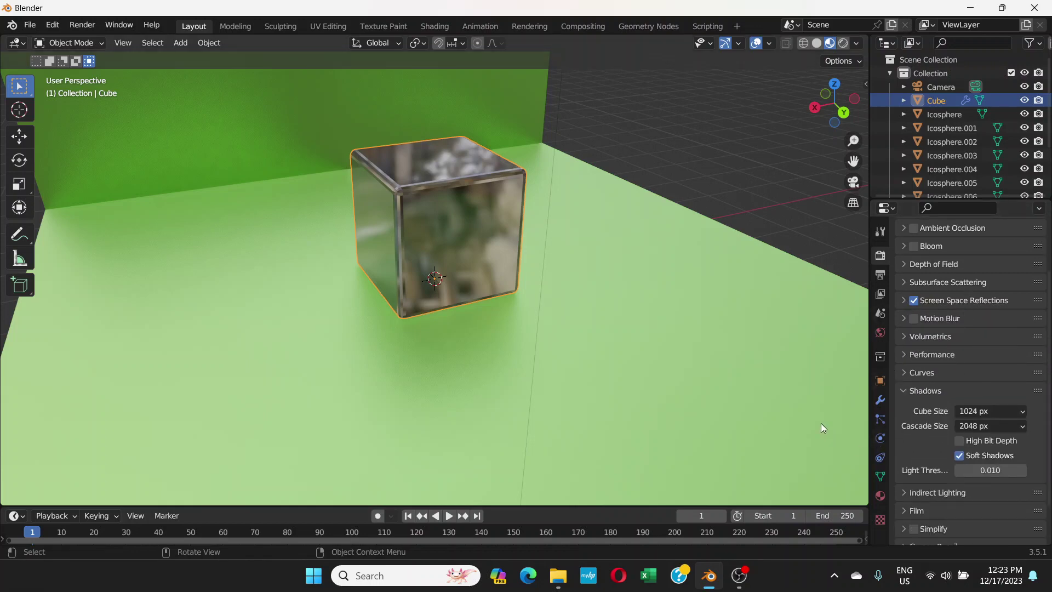
- Enable Screen Space Refraction in the cube material's Settings and orbit around the glass cube
left_click(881, 496)
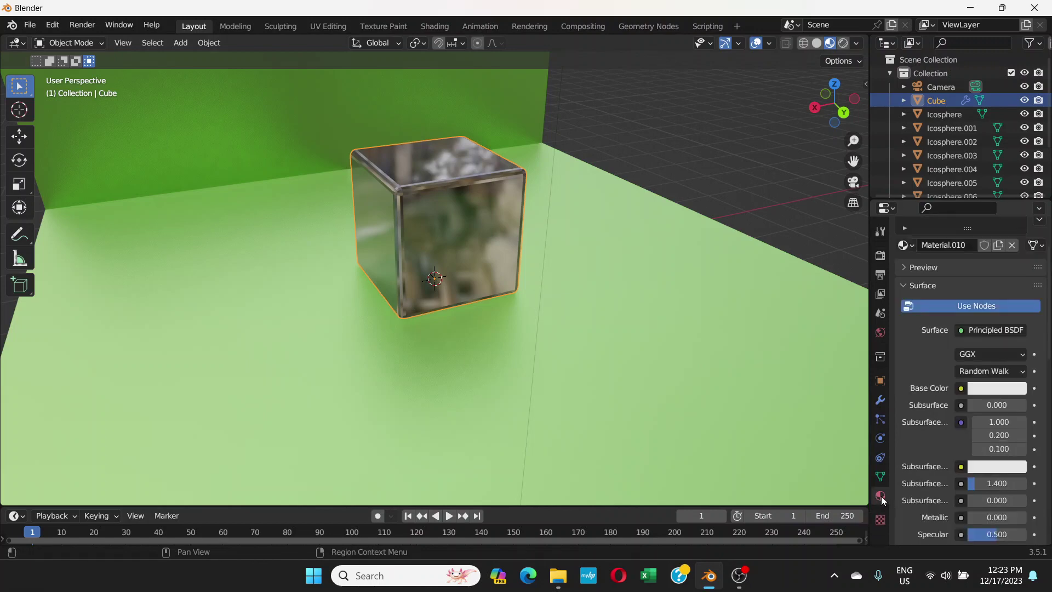
scroll(928, 395, "down", 2)
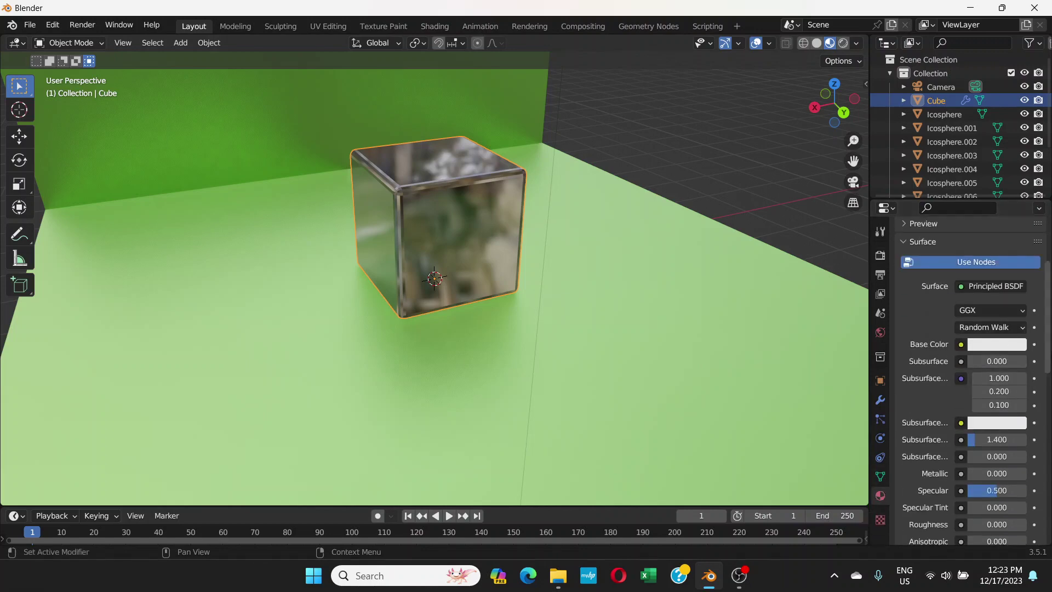
scroll(1050, 345, "down", 20)
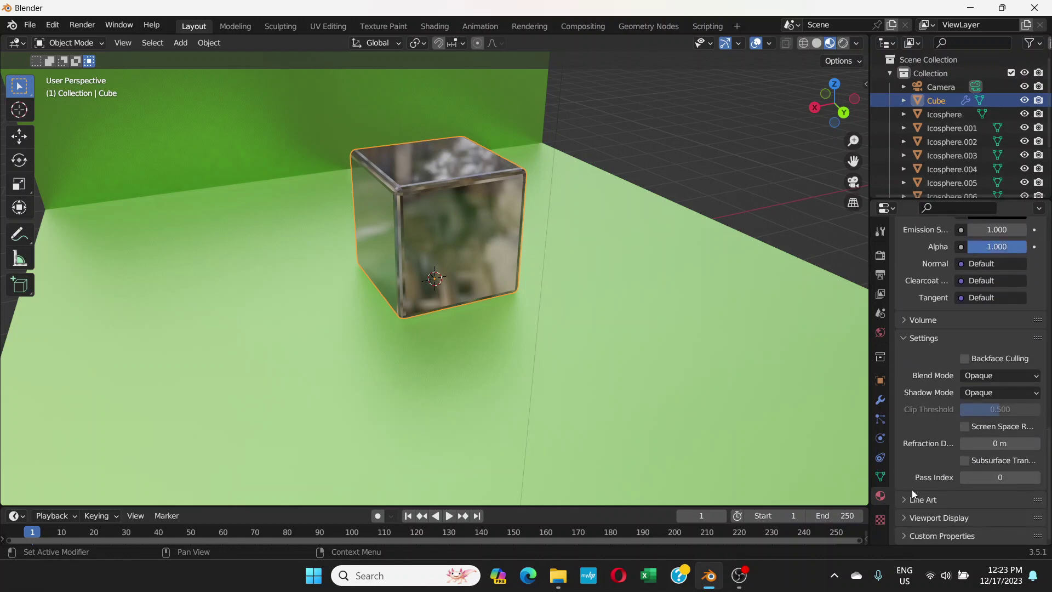
scroll(913, 486, "up", 1)
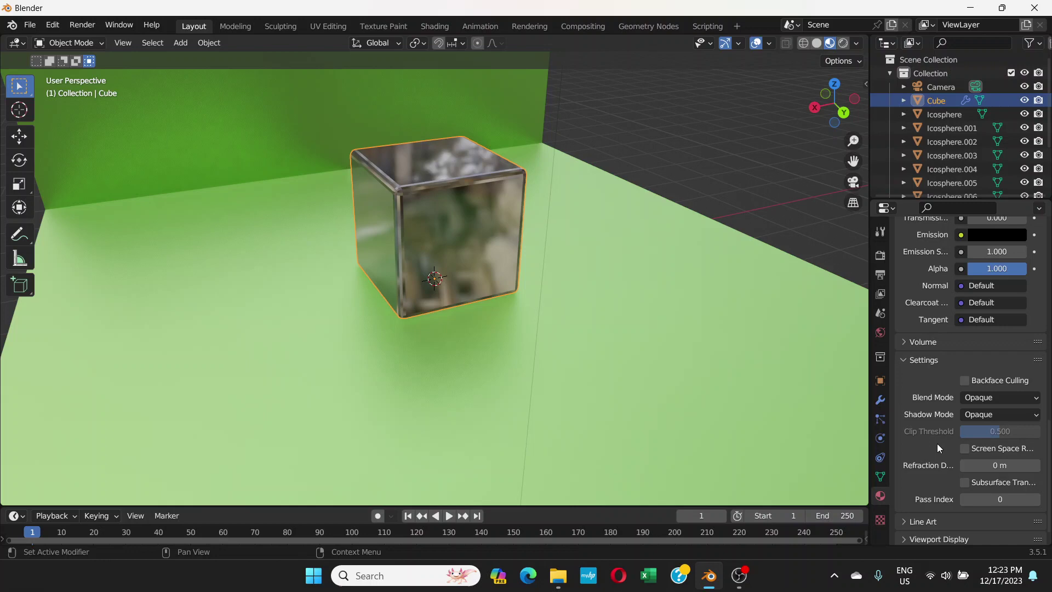
left_click(965, 449)
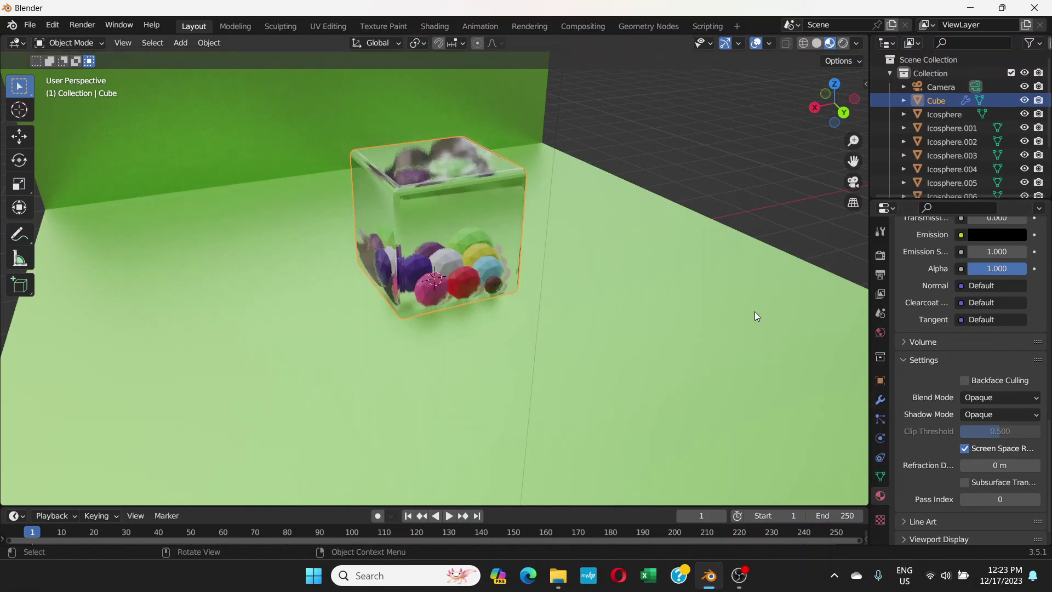
middle_click_drag(637, 269, 495, 259)
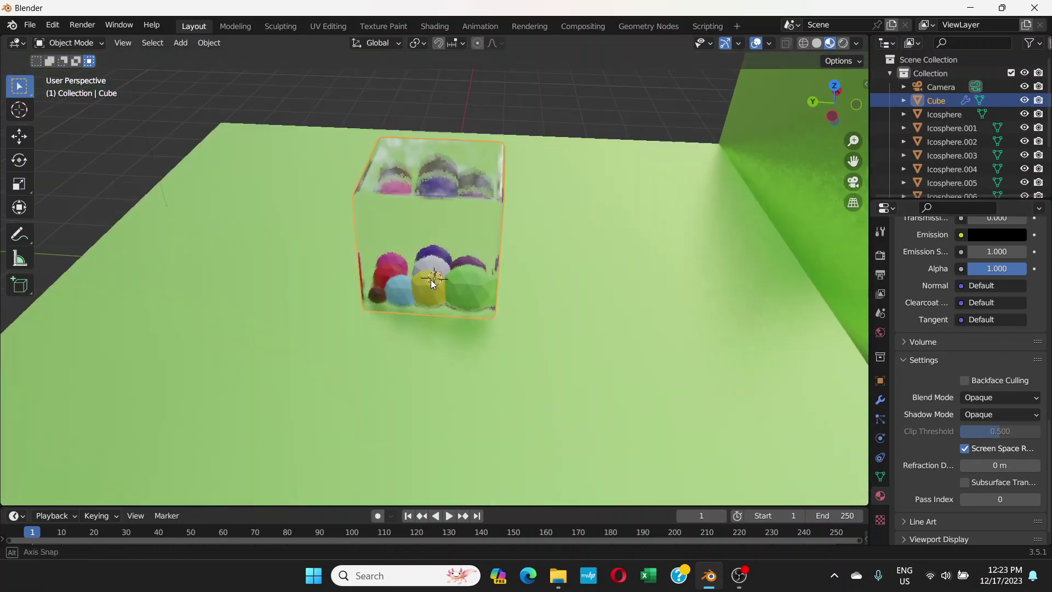
middle_click_drag(433, 282, 391, 217)
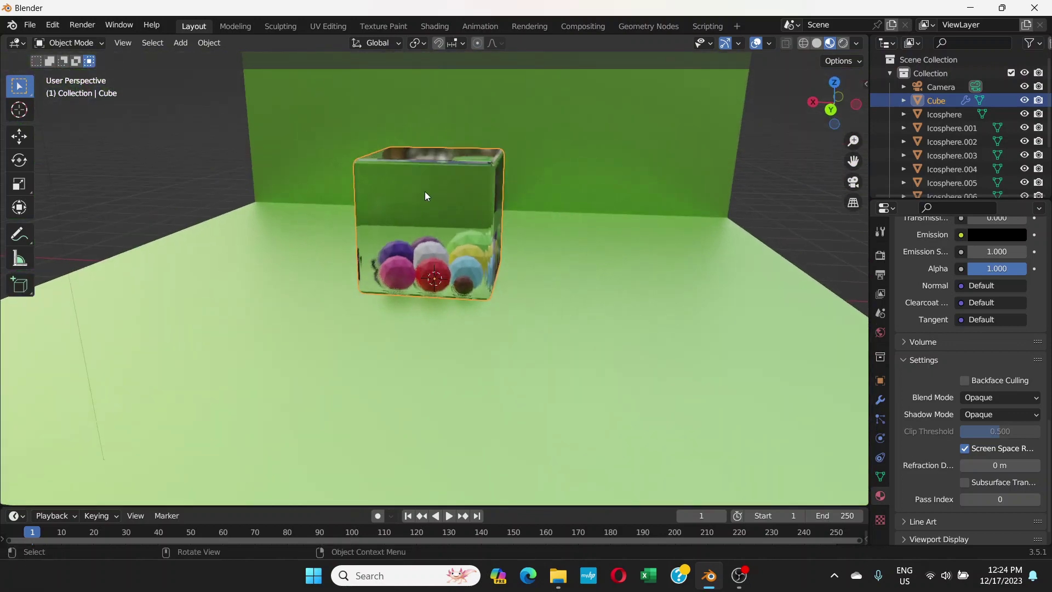
- Raise the glass Roughness to 0.523 and Specular to 0.674 for a frosted look
scroll(1014, 377, "up", 10)
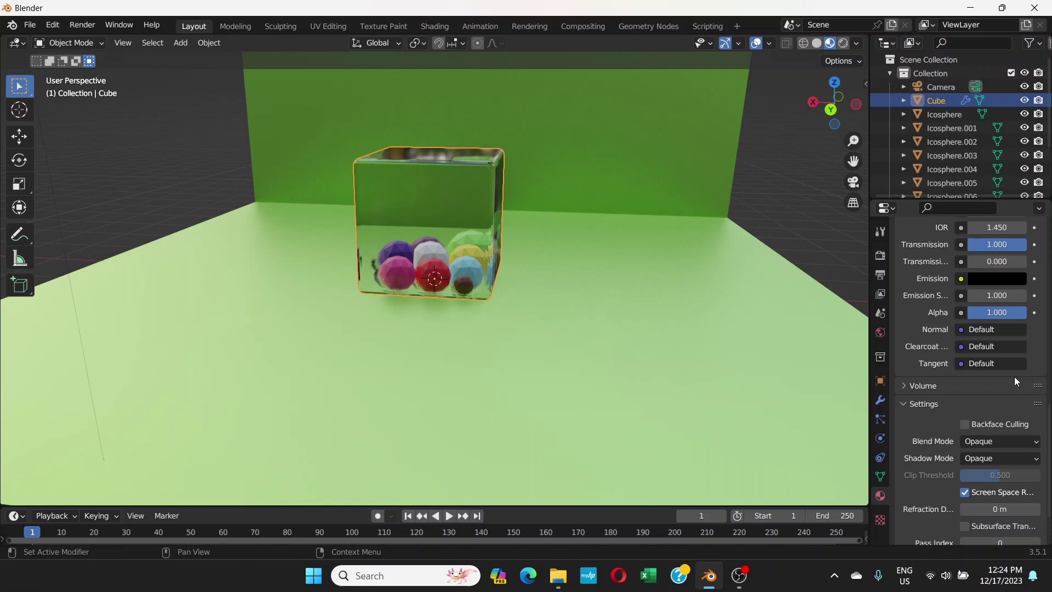
scroll(940, 370, "up", 3)
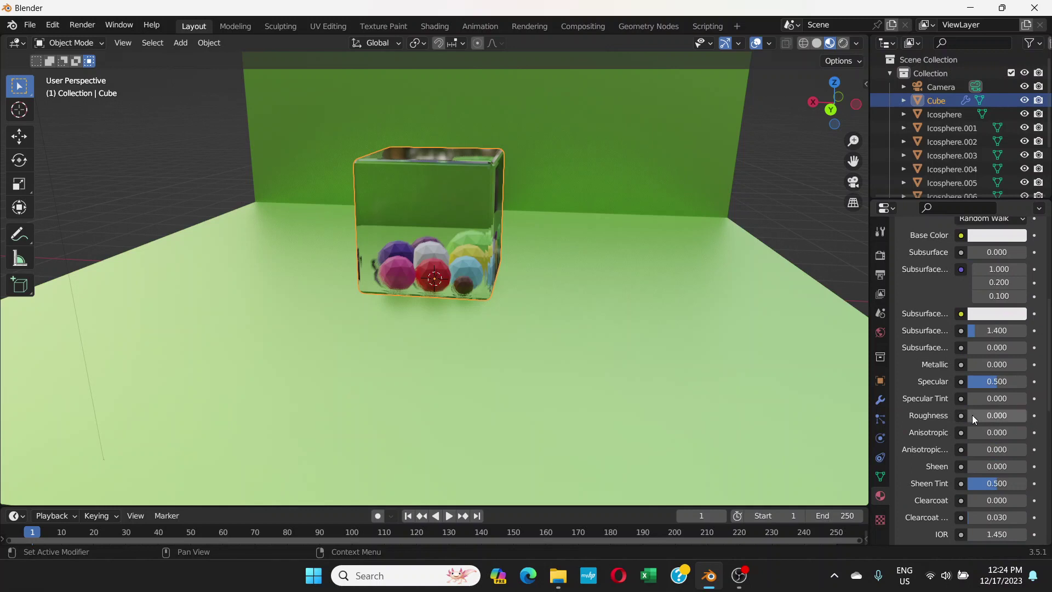
left_click_drag(972, 416, 1019, 416)
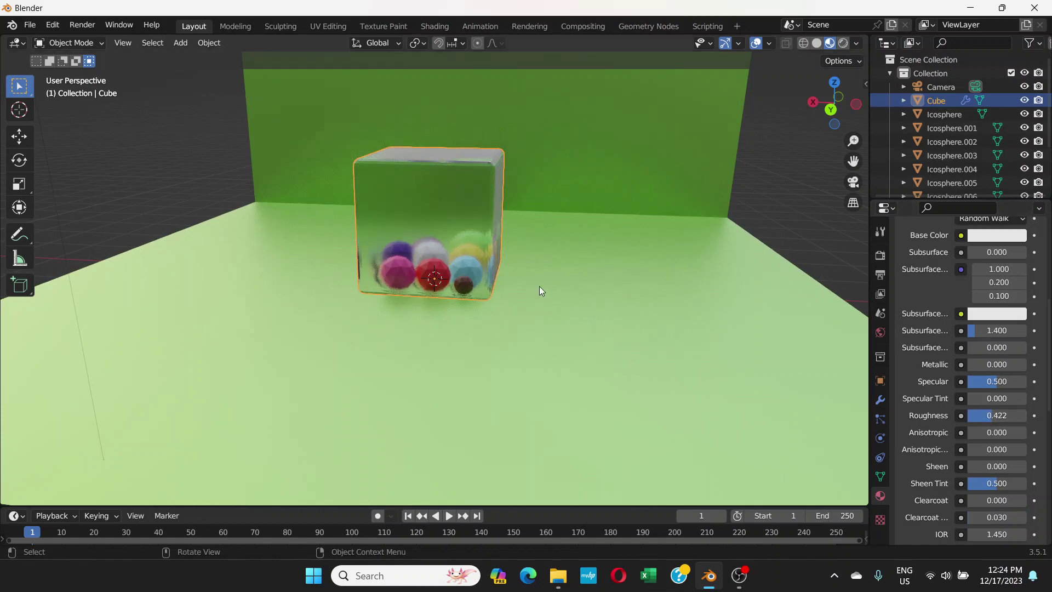
middle_click_drag(539, 286, 594, 262)
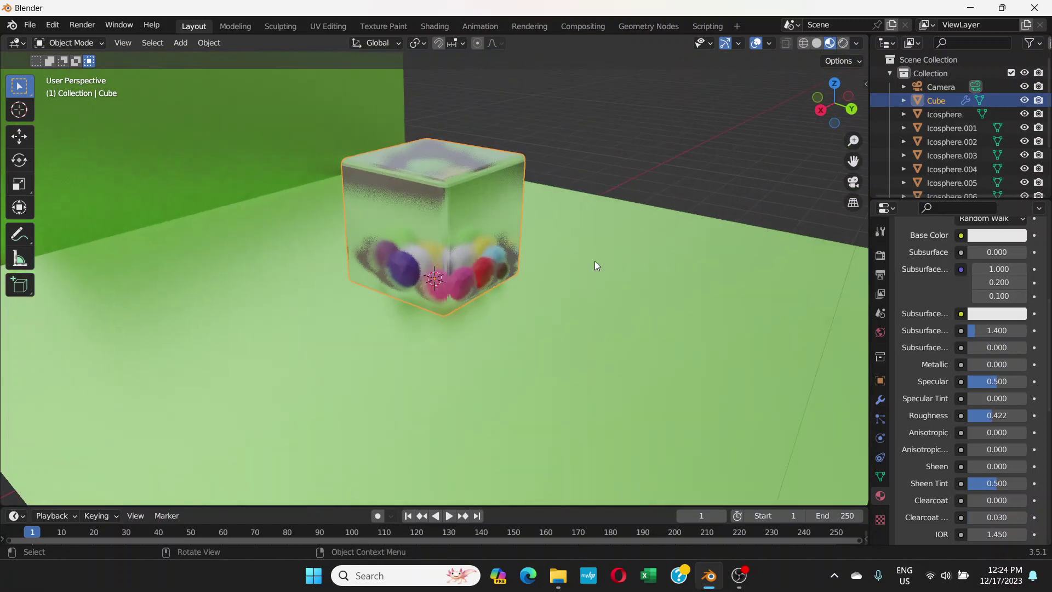
left_click_drag(995, 380, 1006, 380)
middle_click_drag(619, 343, 526, 339)
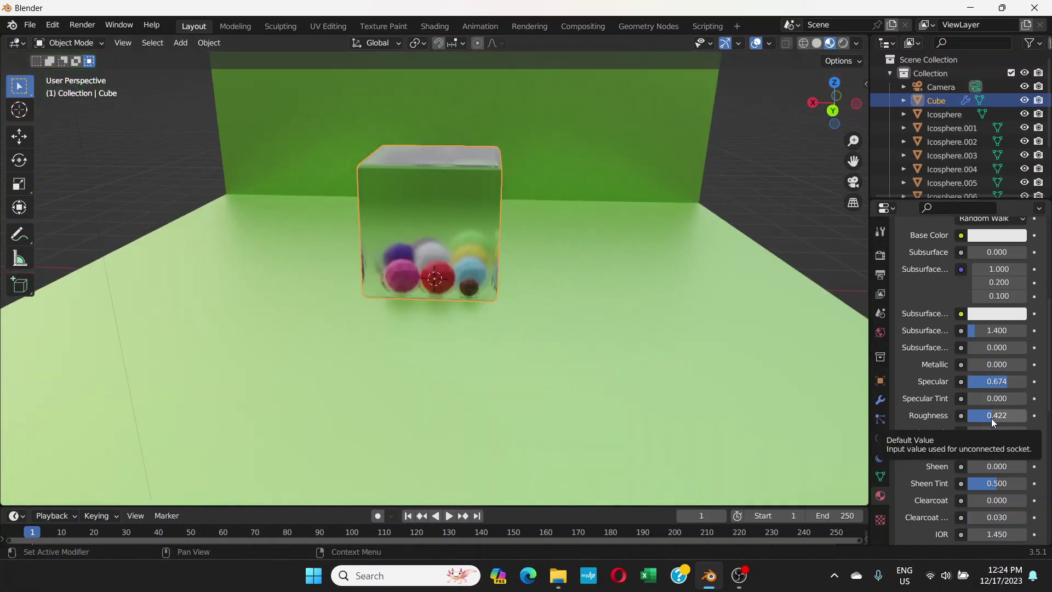
left_click_drag(991, 419, 998, 419)
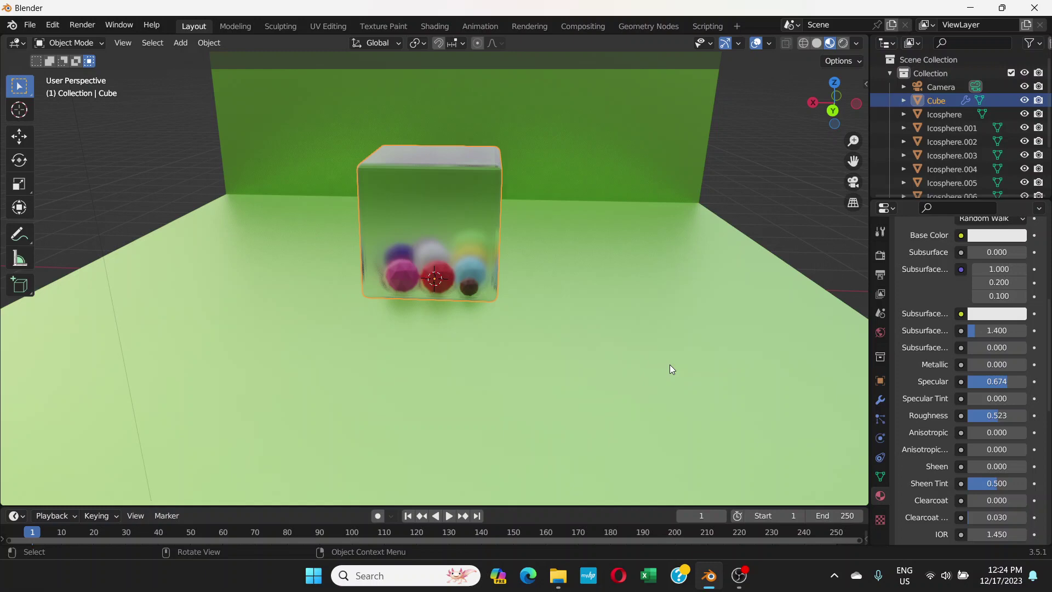
middle_click_drag(556, 316, 443, 310)
- Reselect the cube and lower its glass Roughness step by step to 0.156, orbiting to compare
left_click(443, 311)
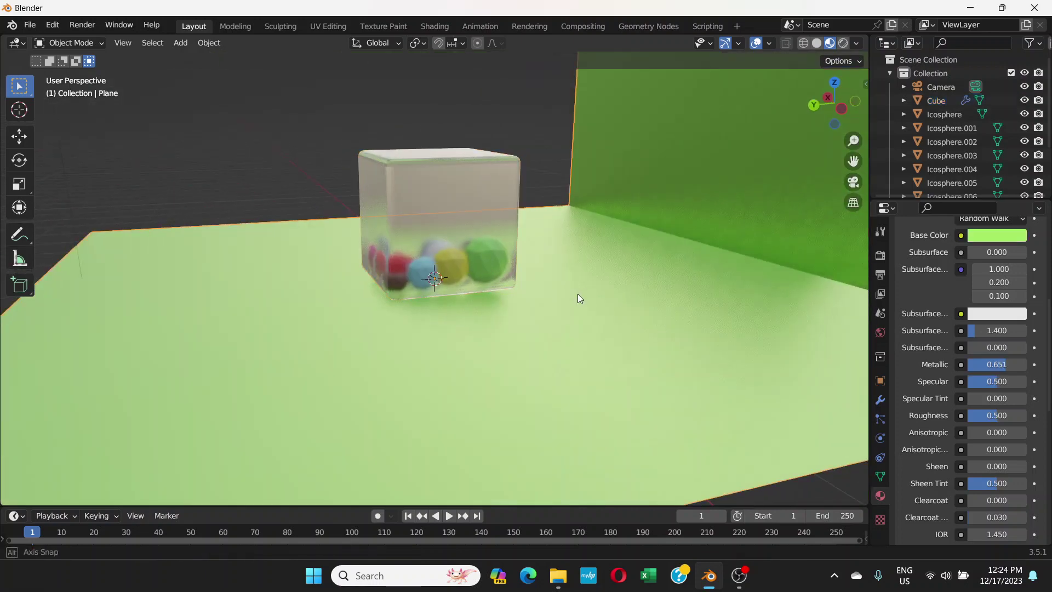
middle_click_drag(577, 296, 549, 306)
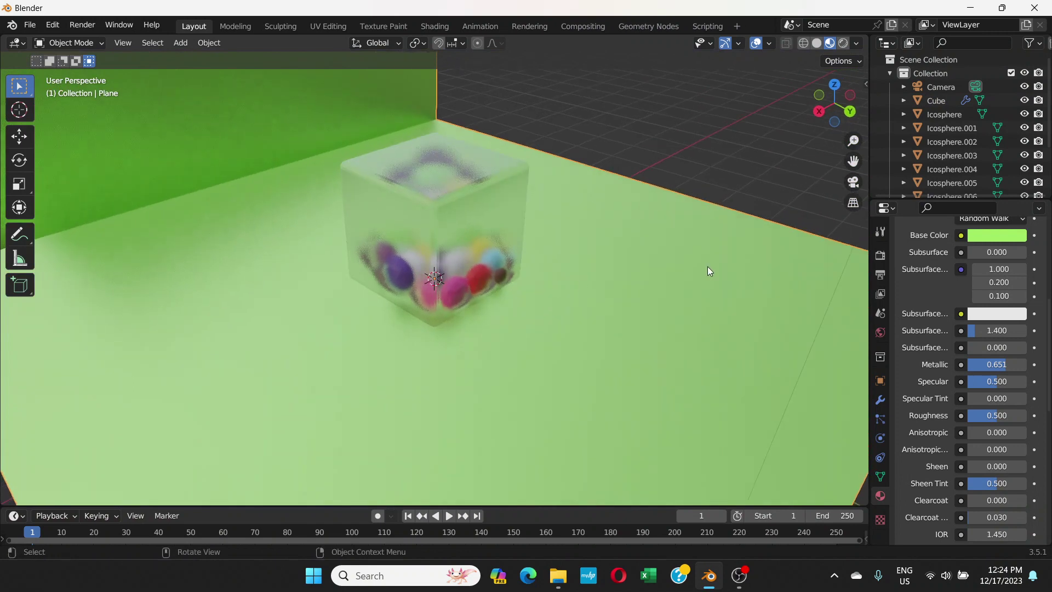
left_click(457, 226)
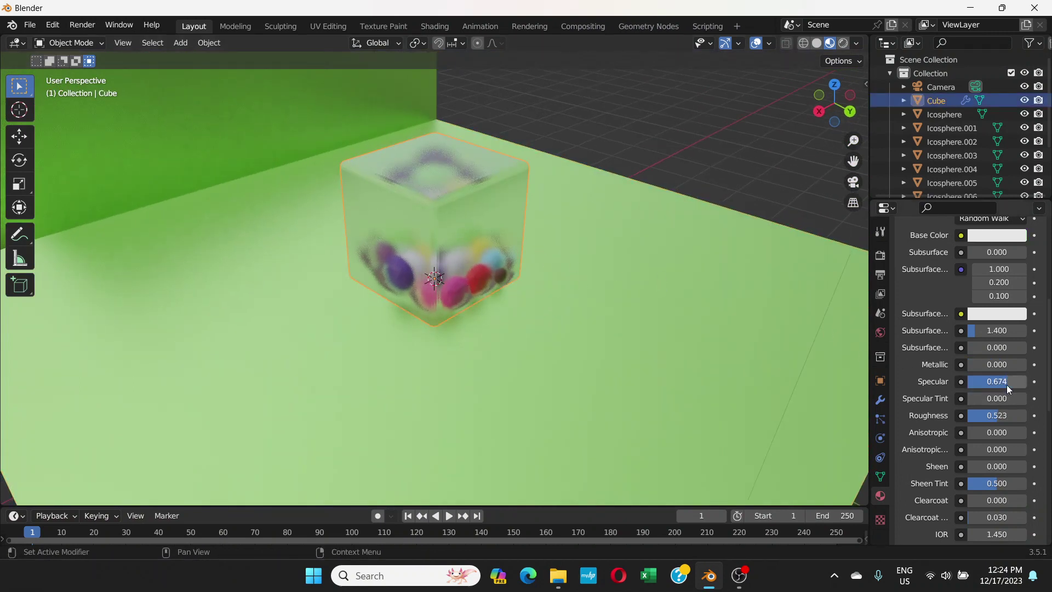
left_click_drag(997, 415, 978, 415)
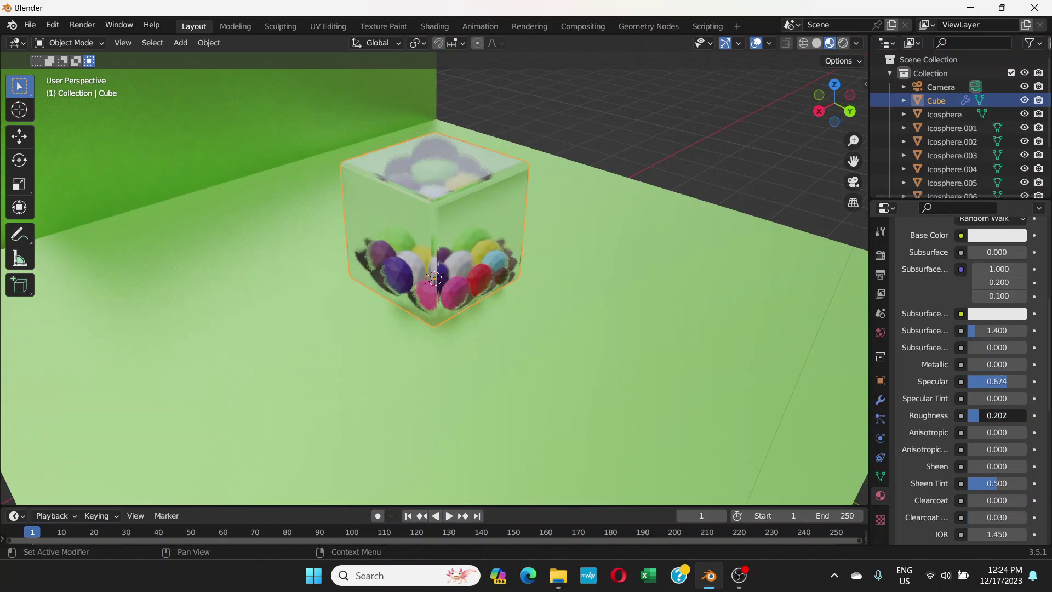
left_click_drag(977, 416, 976, 416)
left_click_drag(976, 415, 975, 416)
left_click_drag(975, 416, 975, 415)
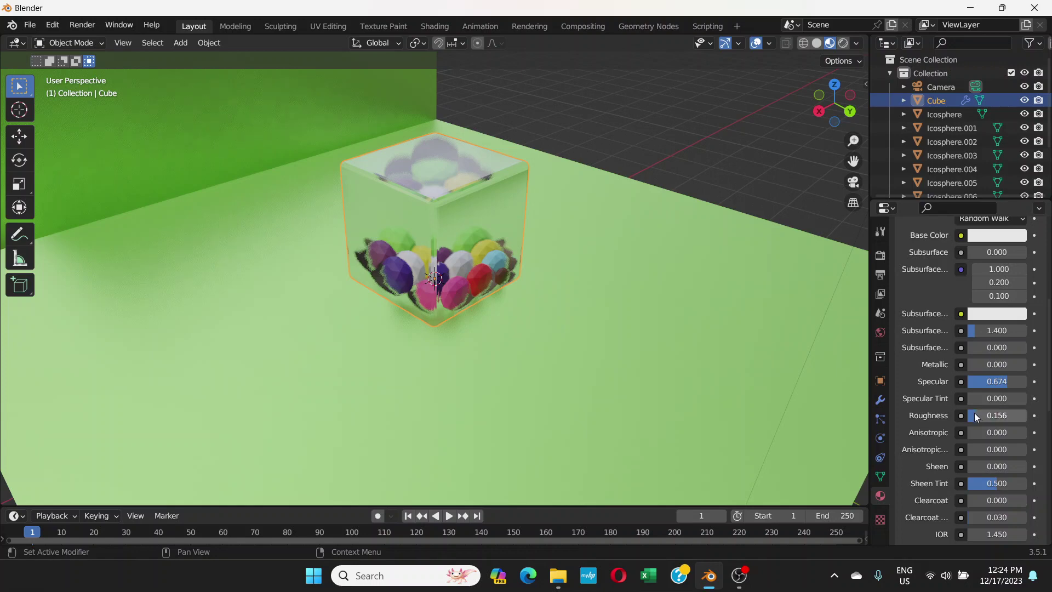
left_click(679, 317)
middle_click_drag(679, 318, 524, 299)
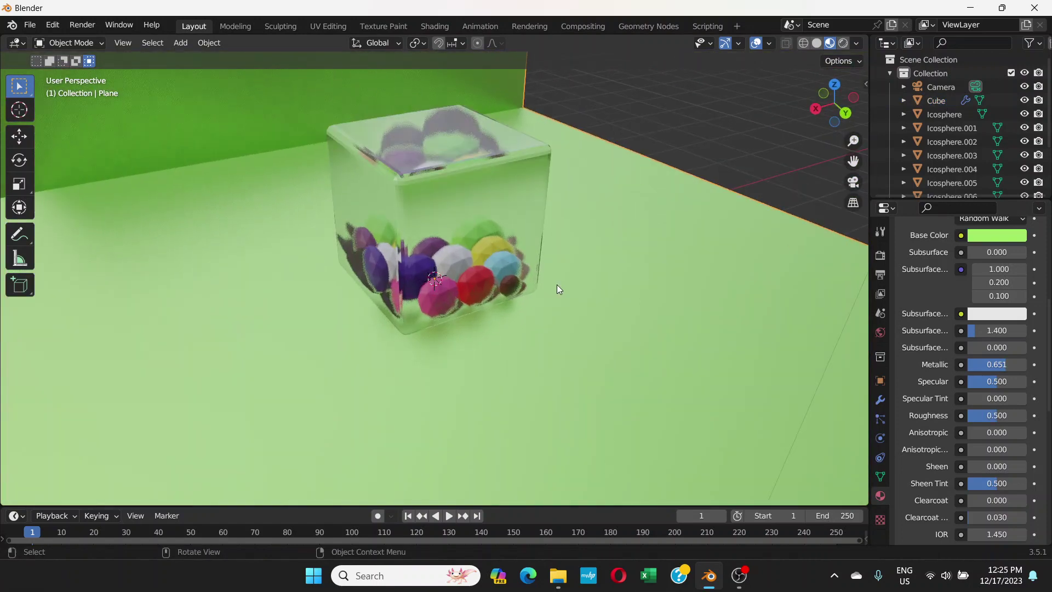
- Select the glass cube to show its material with Specular 0.674 and Roughness 0.156
scroll(557, 284, "down", 3)
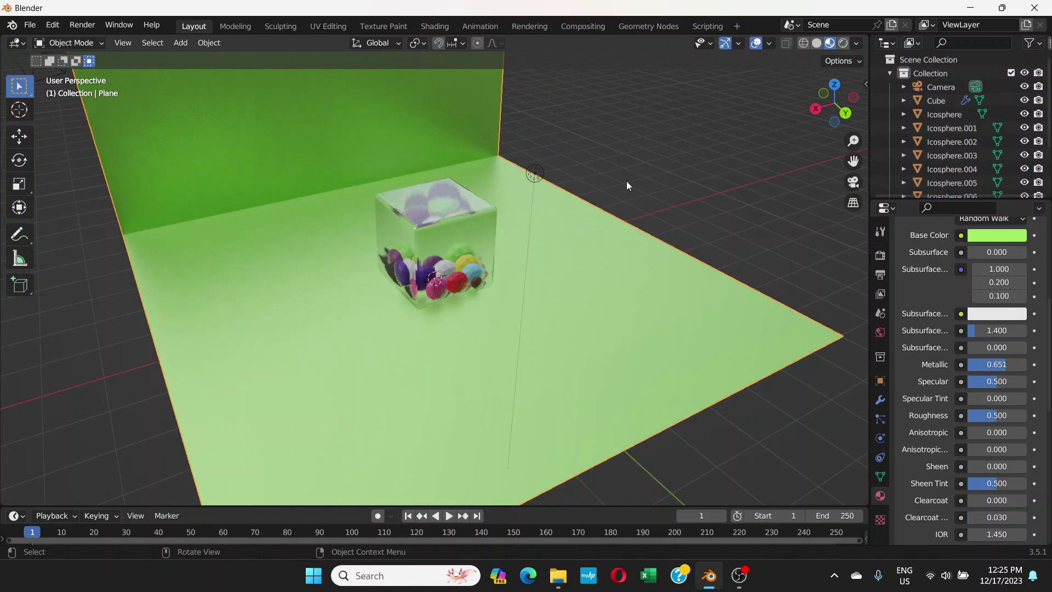
left_click(458, 228)
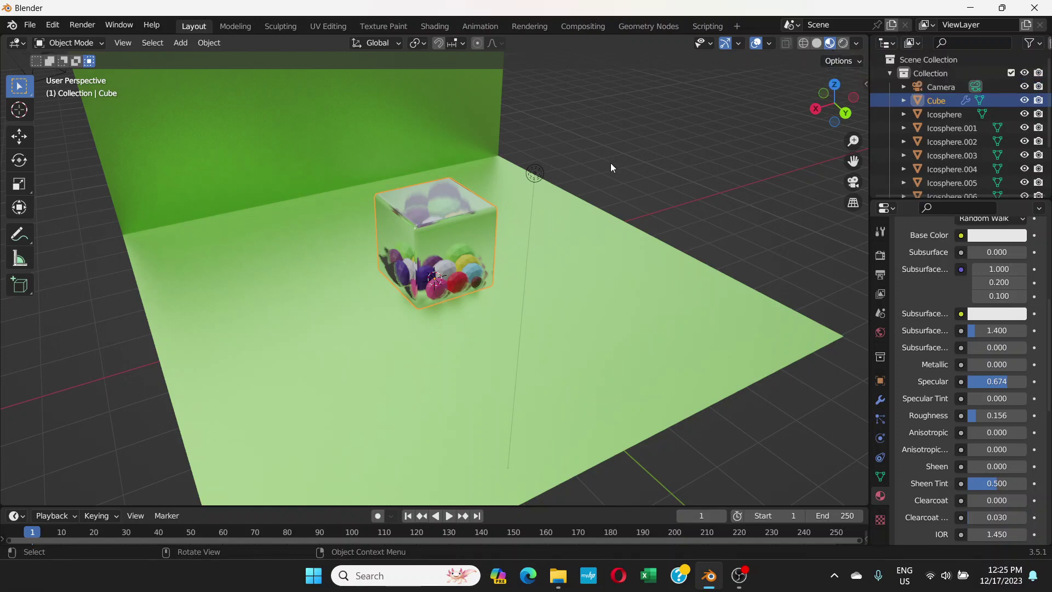
- Switch the viewport to Rendered shading and orbit to see the cube's shadow on the backdrop
left_click(844, 44)
middle_click_drag(689, 211, 626, 221)
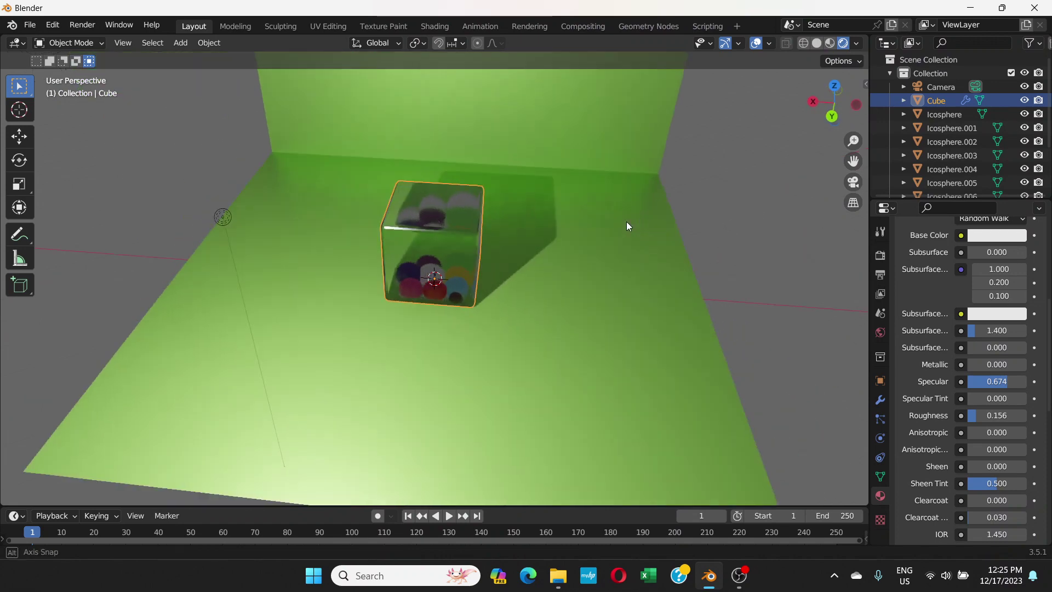
left_click(709, 221)
middle_click_drag(738, 219, 653, 200)
scroll(547, 244, "down", 4)
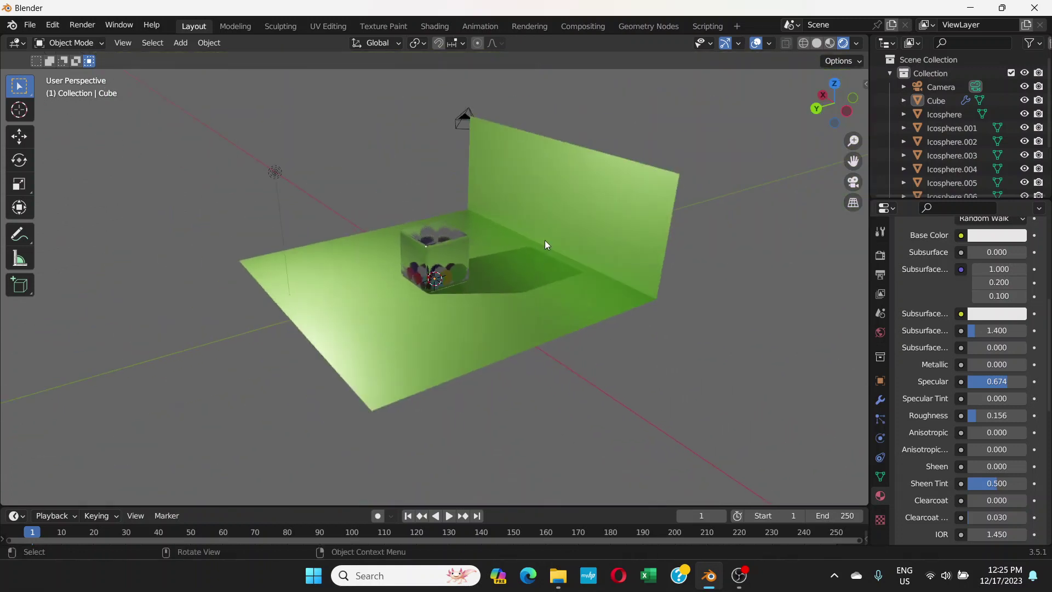
mouse_move(546, 244)
middle_mouse_down()
mouse_move(578, 232)
mouse_move(563, 234)
middle_mouse_up()
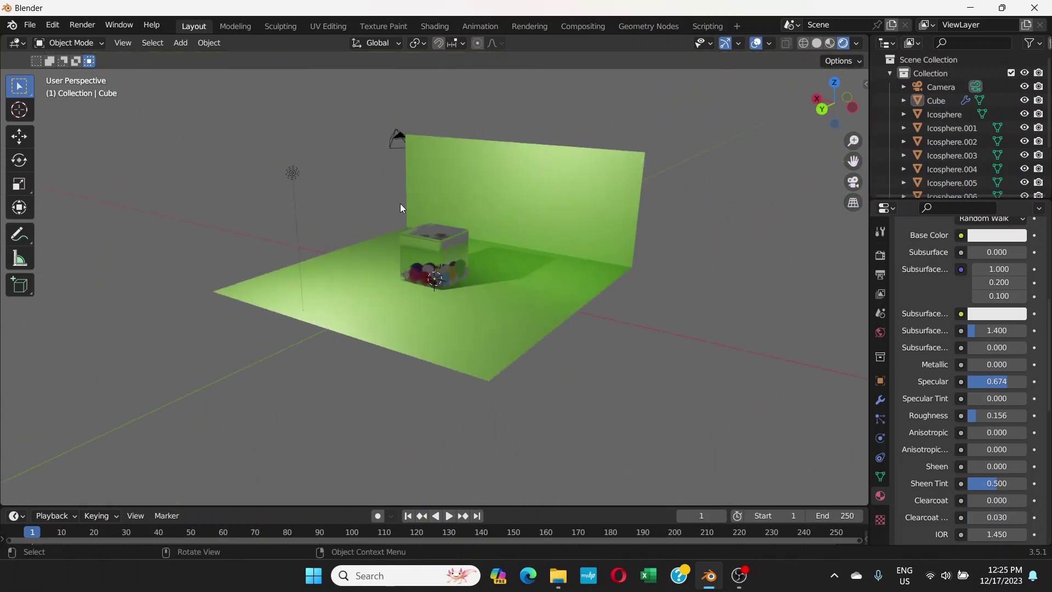
- Select the point light and set its Power to 4000 W
left_click(292, 173)
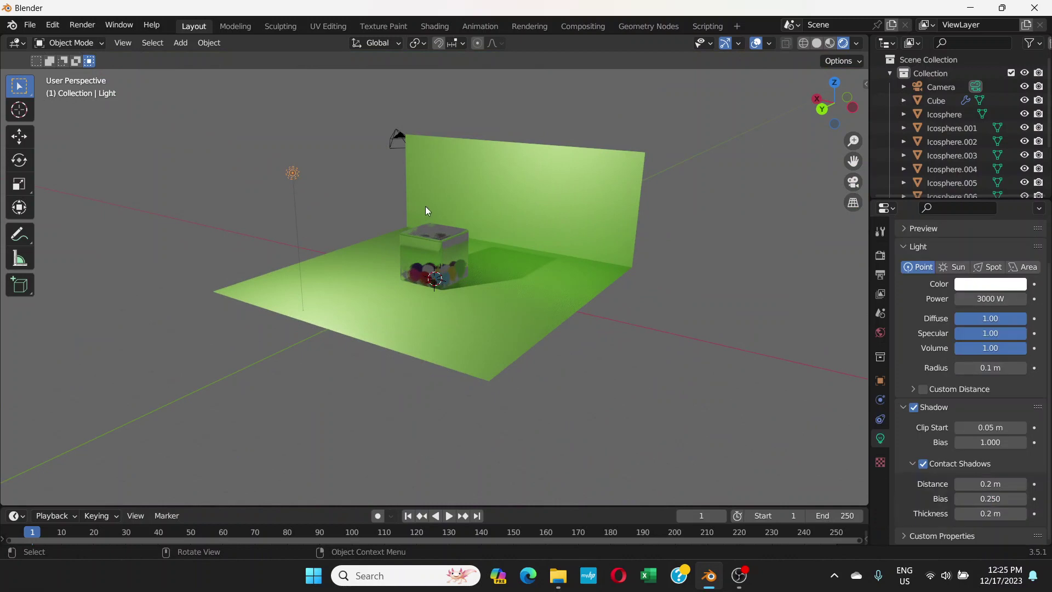
middle_click_drag(426, 206, 406, 248)
scroll(438, 246, "up", 4)
scroll(438, 245, "down", 1)
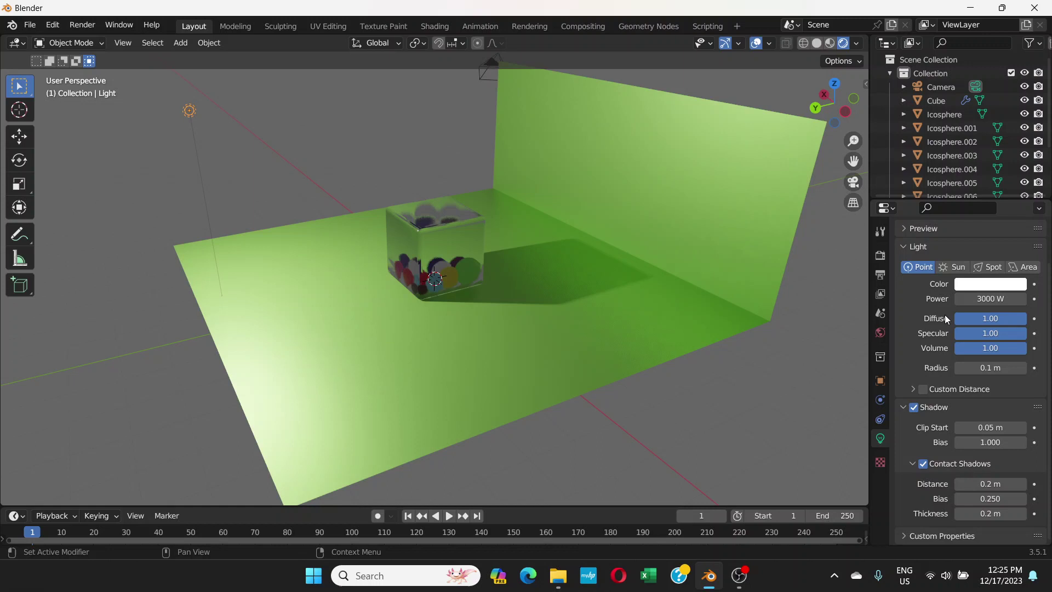
left_click(988, 299)
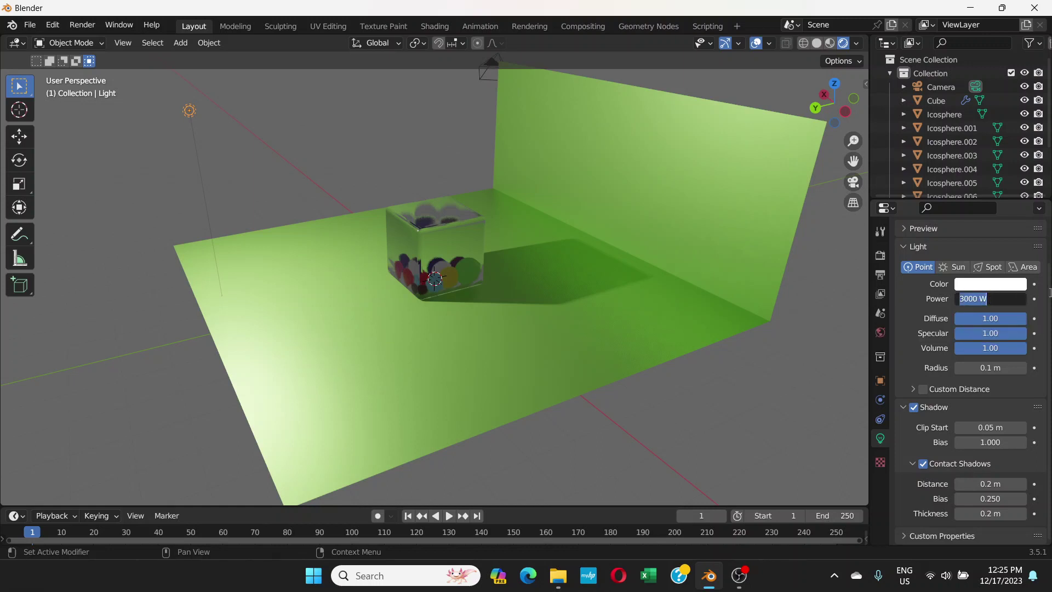
type("4000")
key("Return")
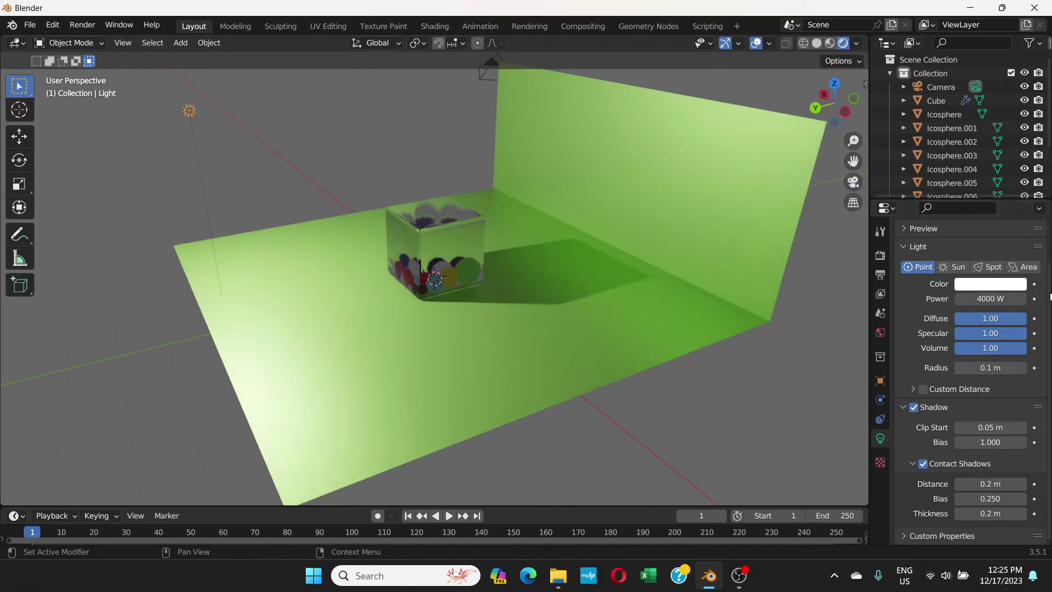
- Orbit and zoom around the glass cube to inspect the brighter lighting
middle_click_drag(404, 281, 421, 251)
middle_click_drag(513, 254, 492, 268)
scroll(491, 258, "down", 4)
scroll(493, 256, "up", 3)
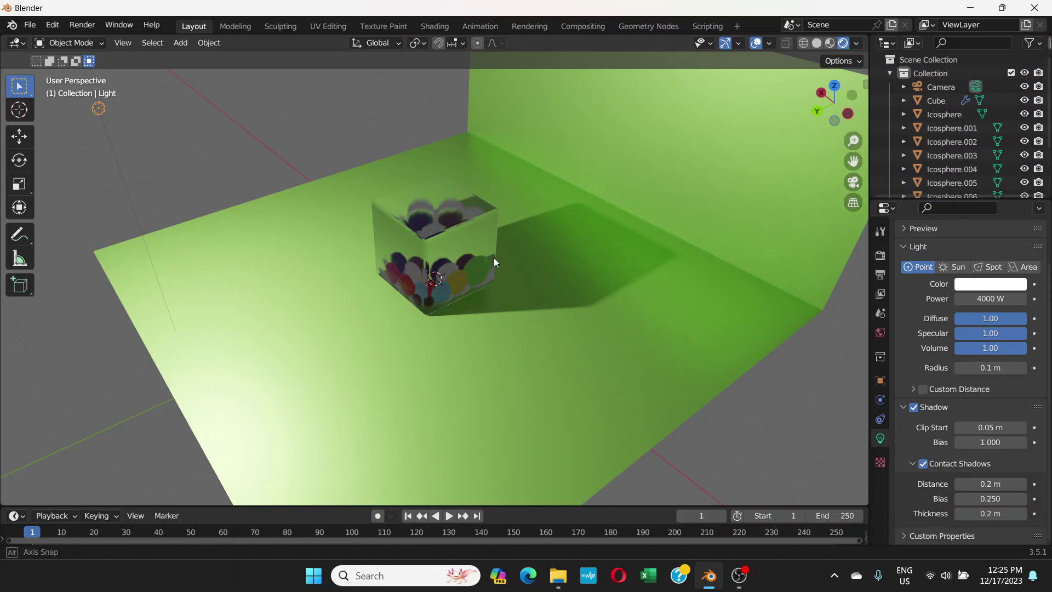
scroll(964, 317, "up", 2)
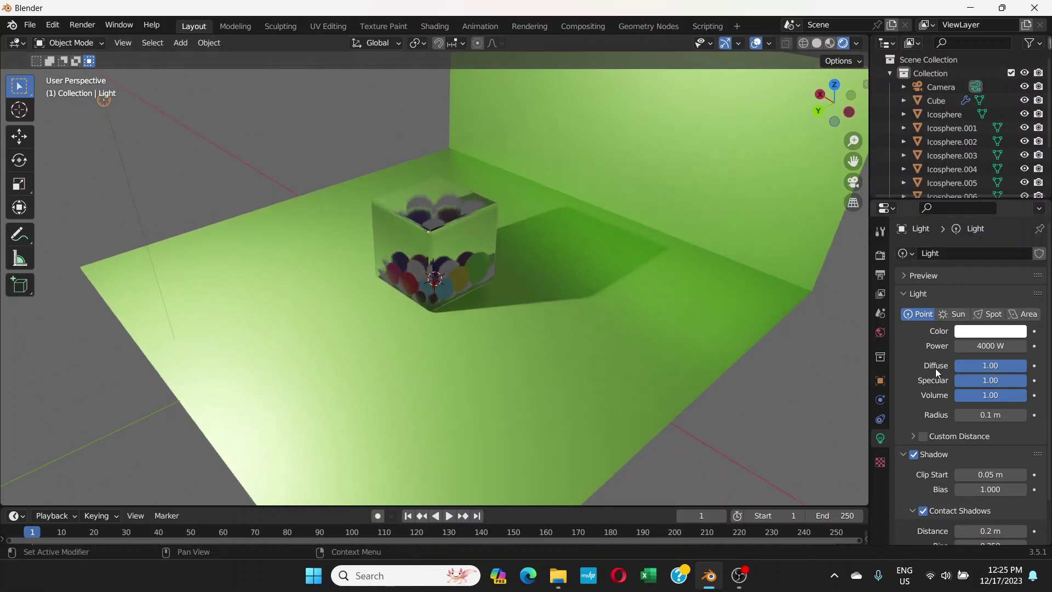
scroll(950, 383, "down", 2)
scroll(950, 382, "up", 2)
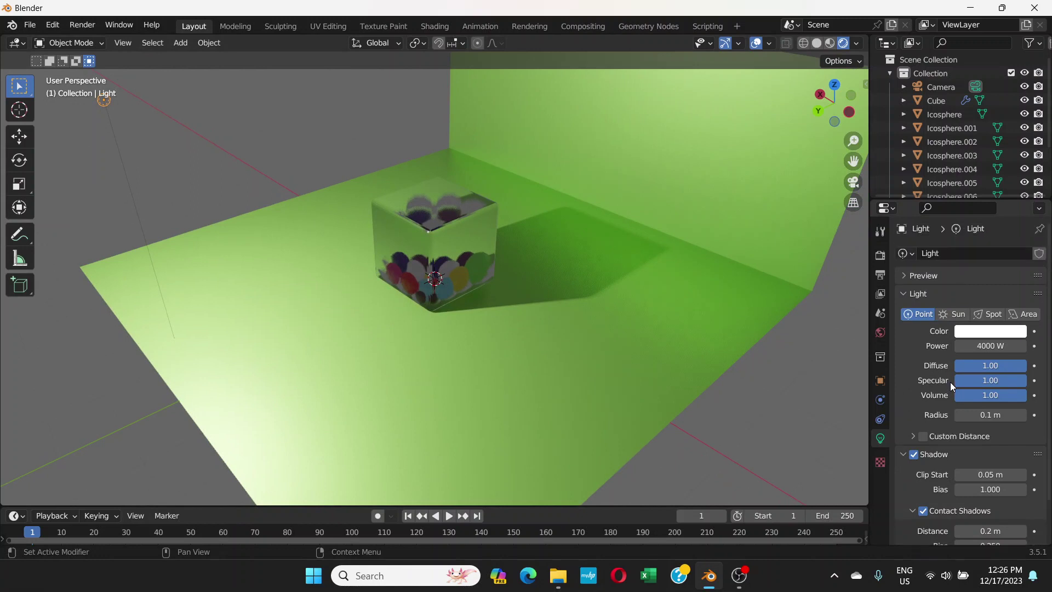
- Check the render engine list, then select the cube and review its material settings
left_click(881, 257)
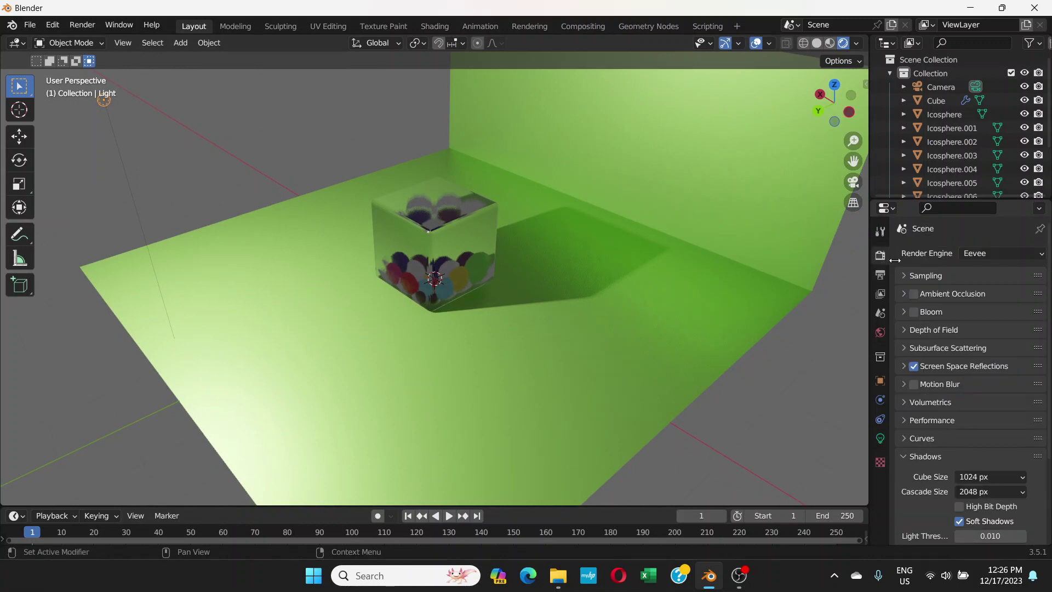
left_click(1020, 253)
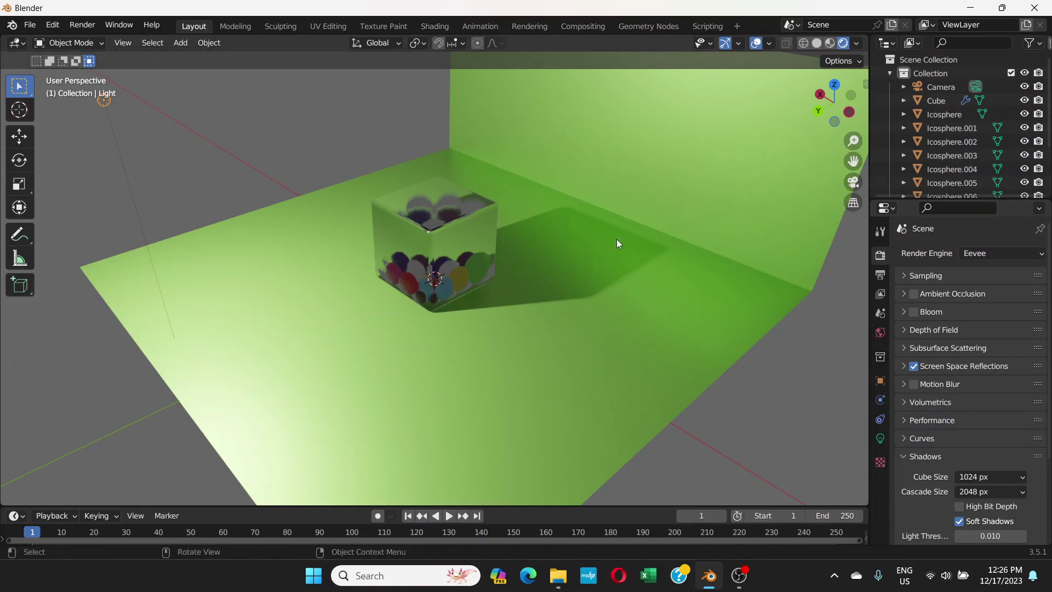
left_click(460, 245)
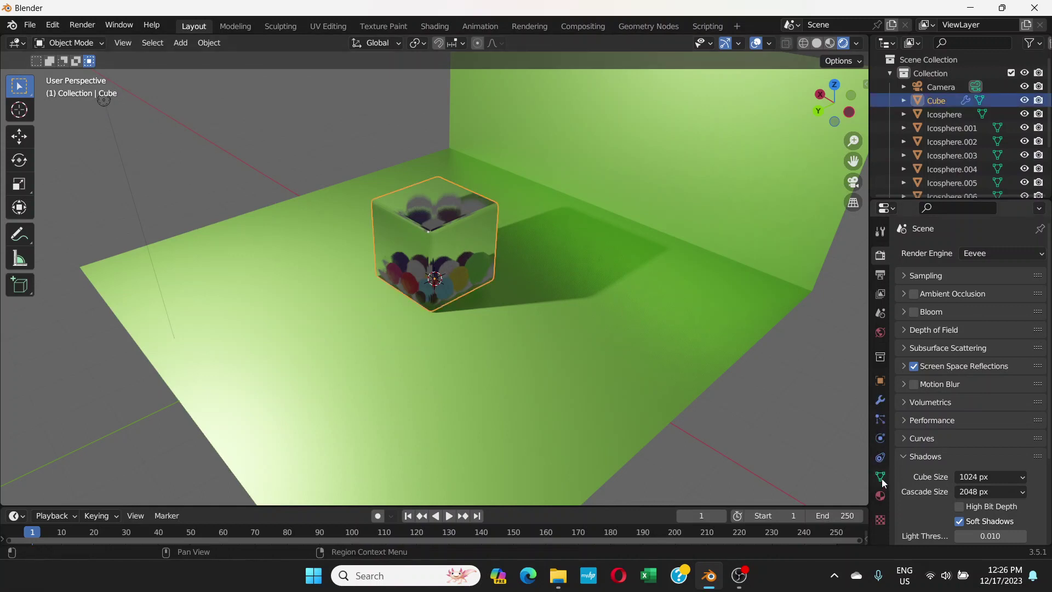
left_click(880, 496)
scroll(1049, 324, "down", 15)
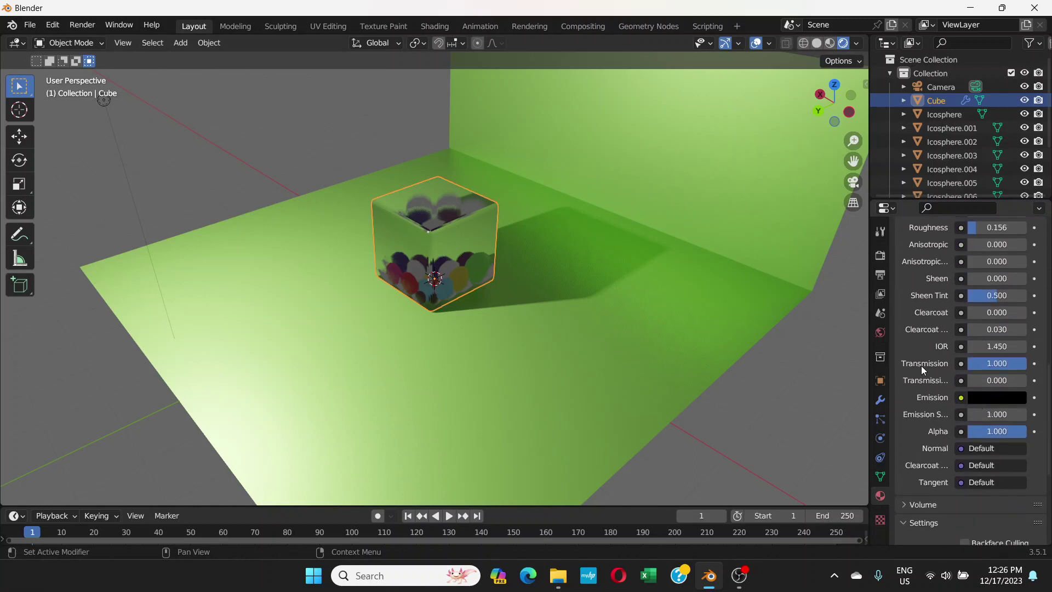
left_click_drag(1050, 427, 1050, 258)
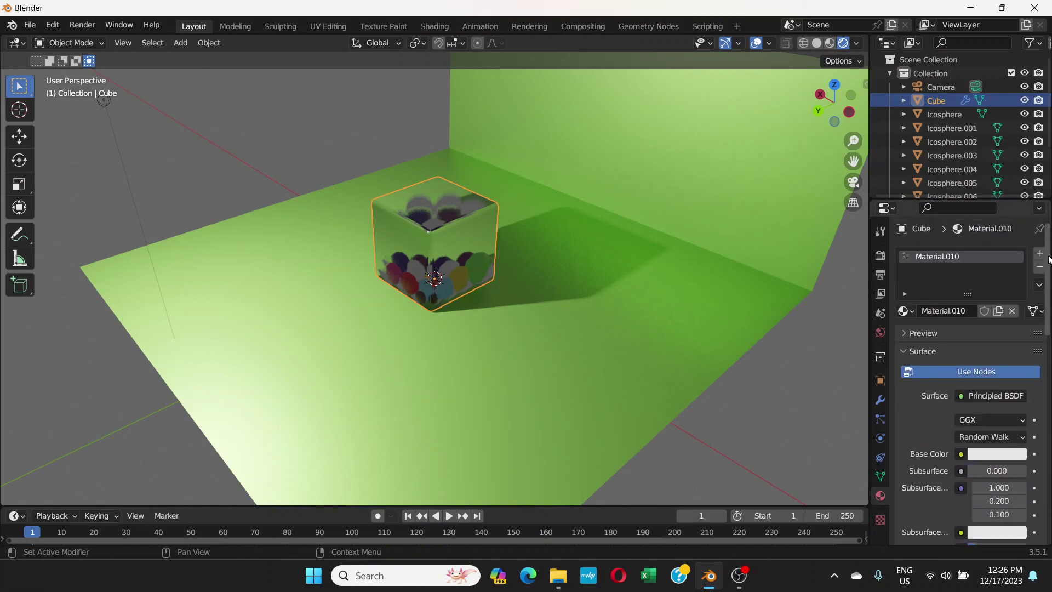
- Review Screen Space Reflections in Render Properties and keep Eevee as the render engine
left_click(880, 256)
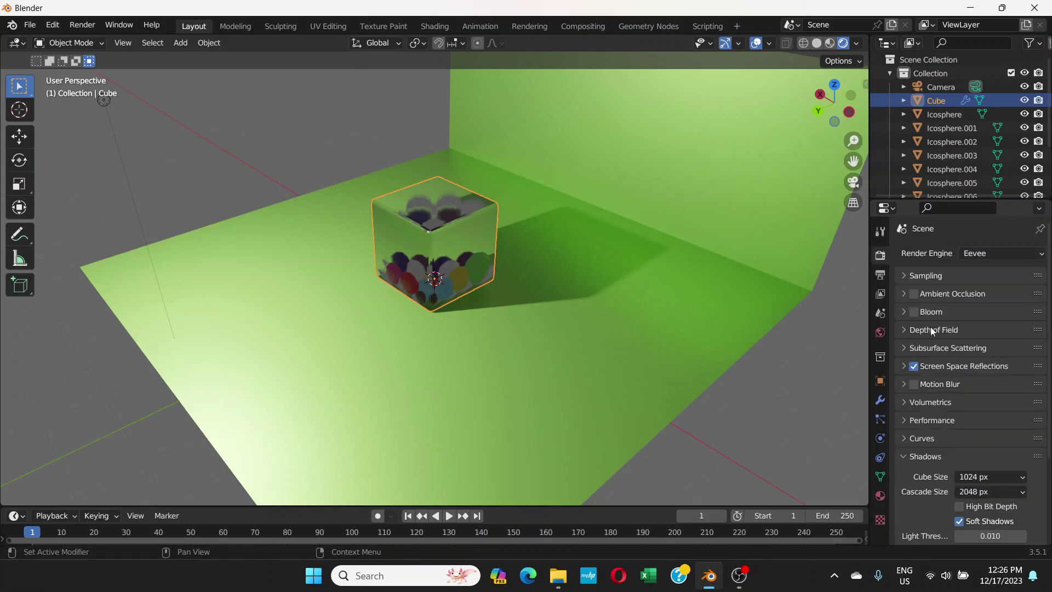
left_click(903, 367)
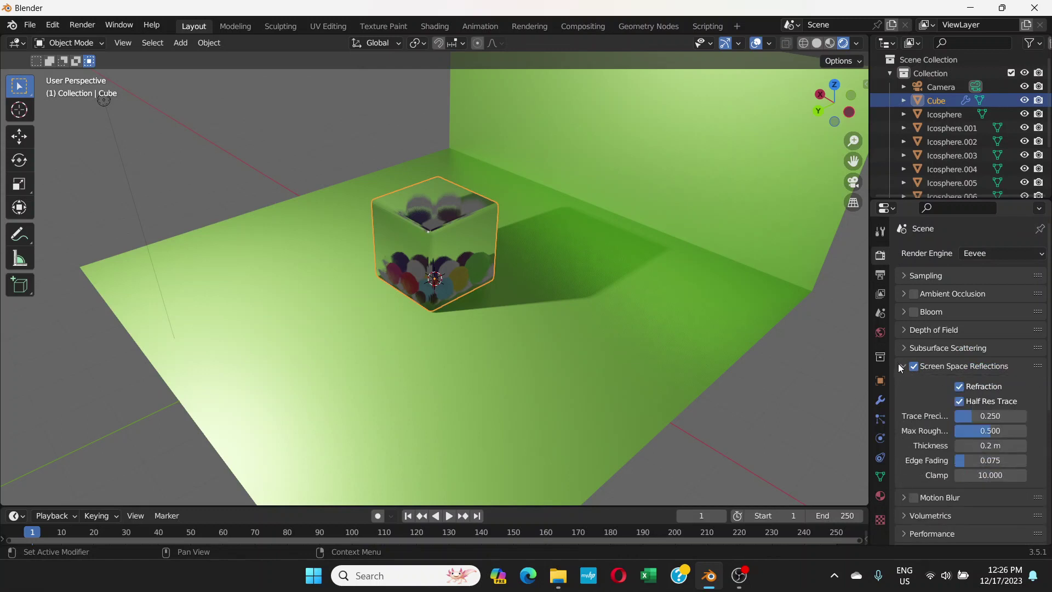
left_click(902, 366)
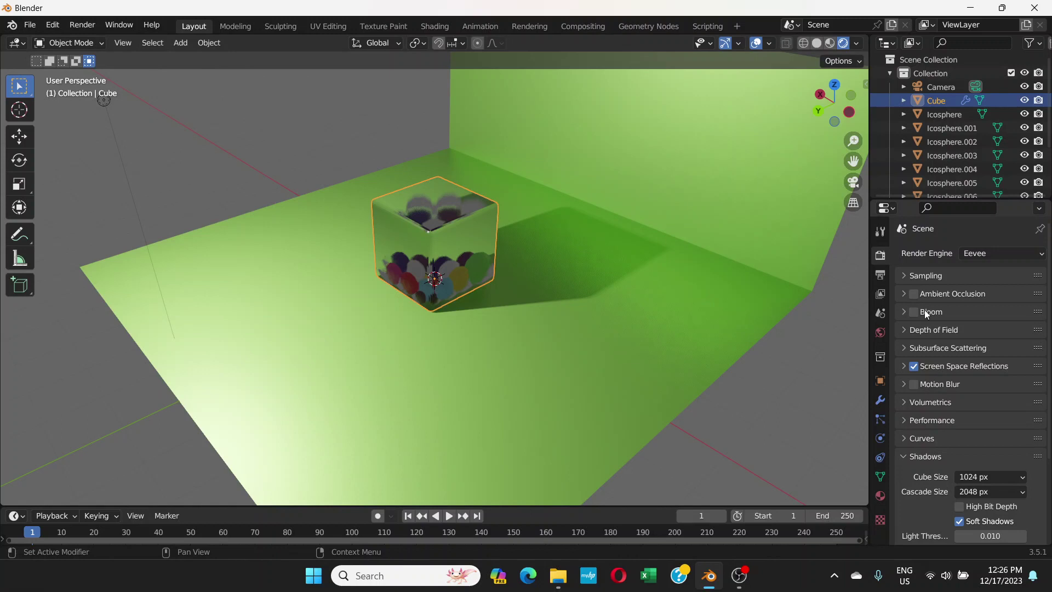
left_click(1041, 255)
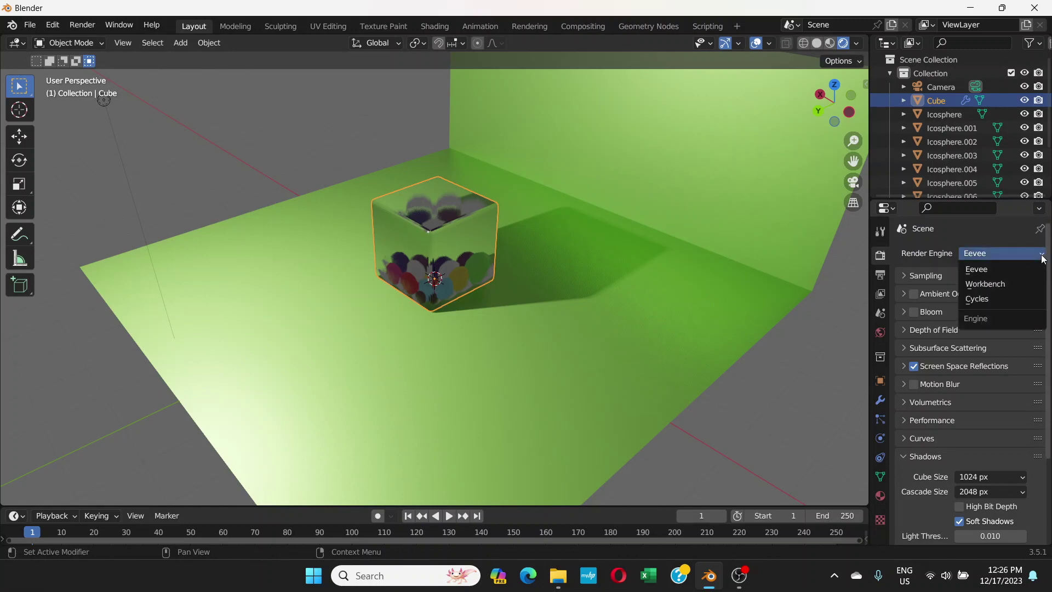
left_click(996, 233)
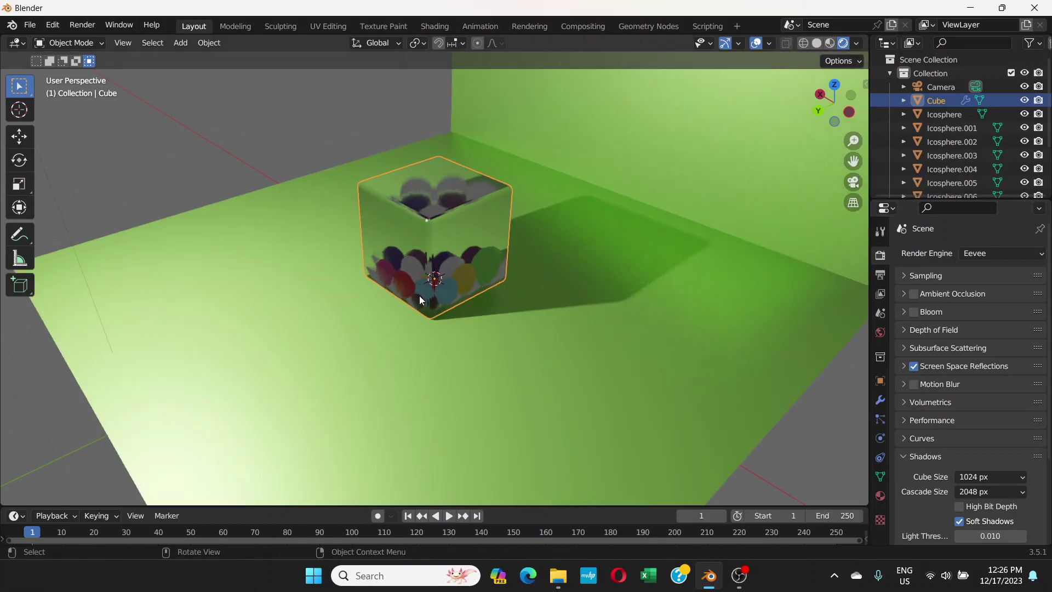
middle_click_drag(507, 308, 584, 244)
left_click(610, 287)
scroll(439, 232, "up", 2)
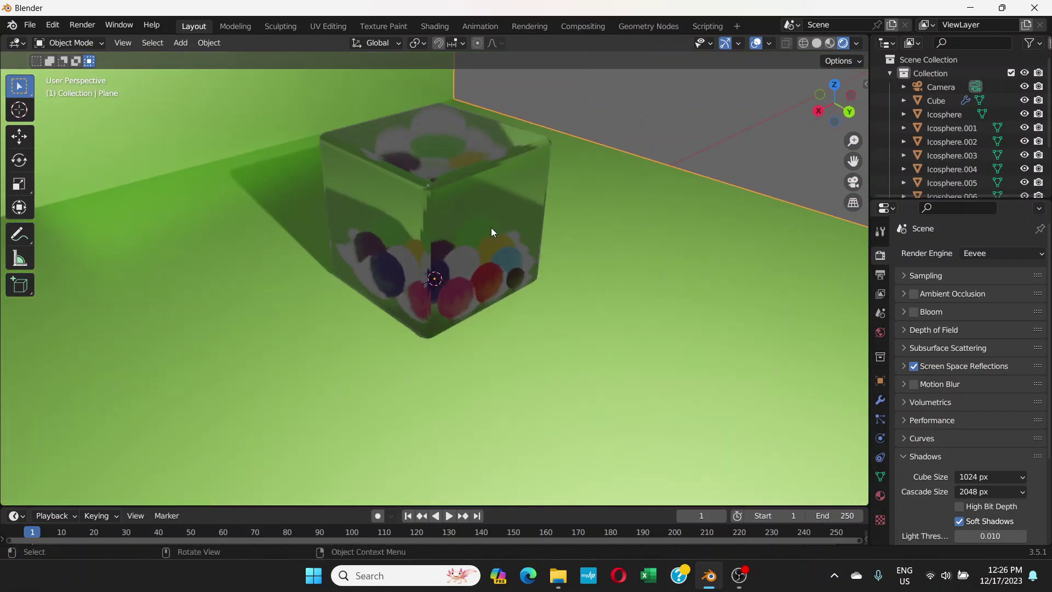
scroll(491, 228, "down", 5)
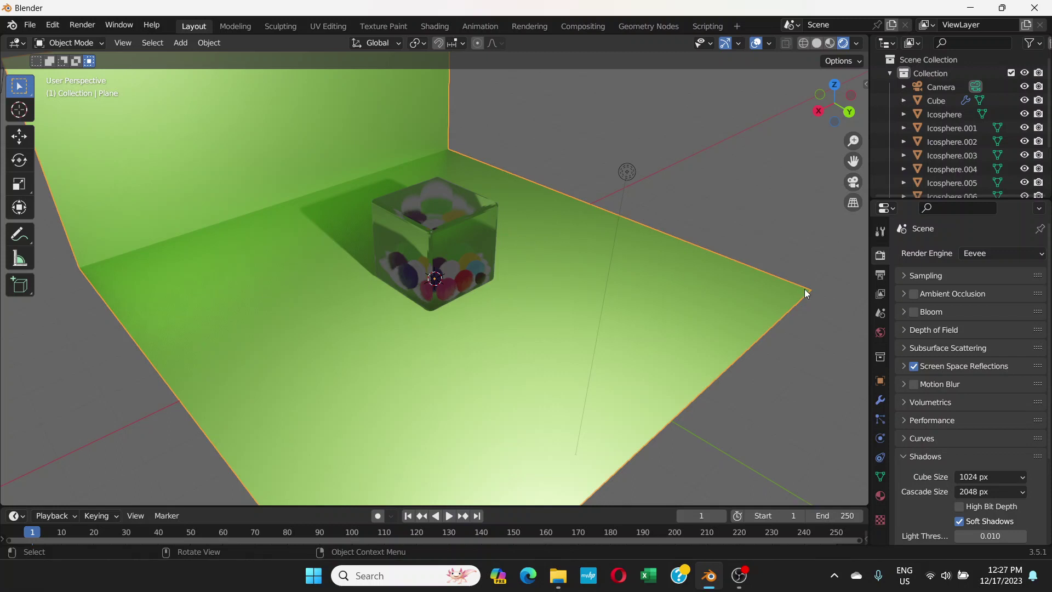